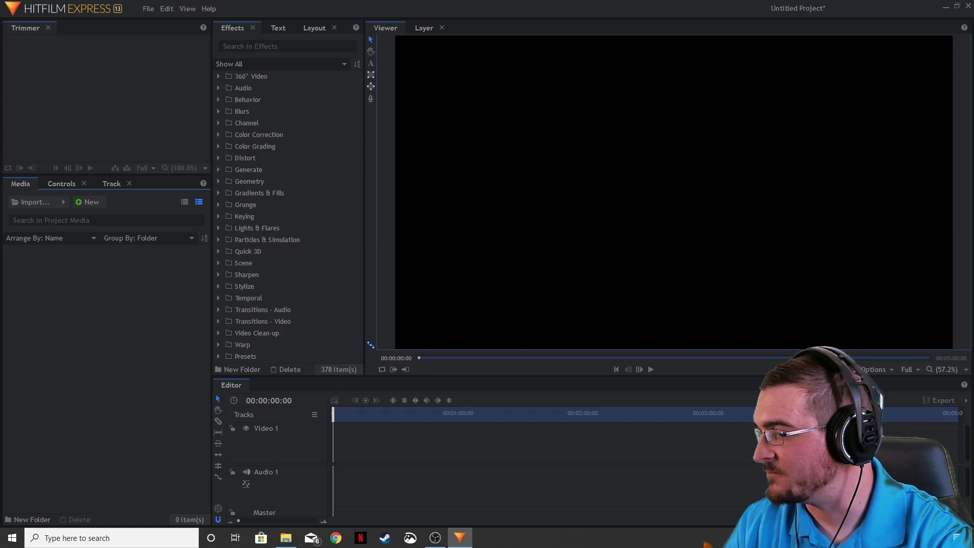
- Import the grand-canyon-sunset-pano-h5-1920x1080.jpg image into the project media
{"action": "key", "text": "super+e"}
{"action": "left_click_drag", "start_coordinate": [710, 444], "coordinate": [111, 314]}
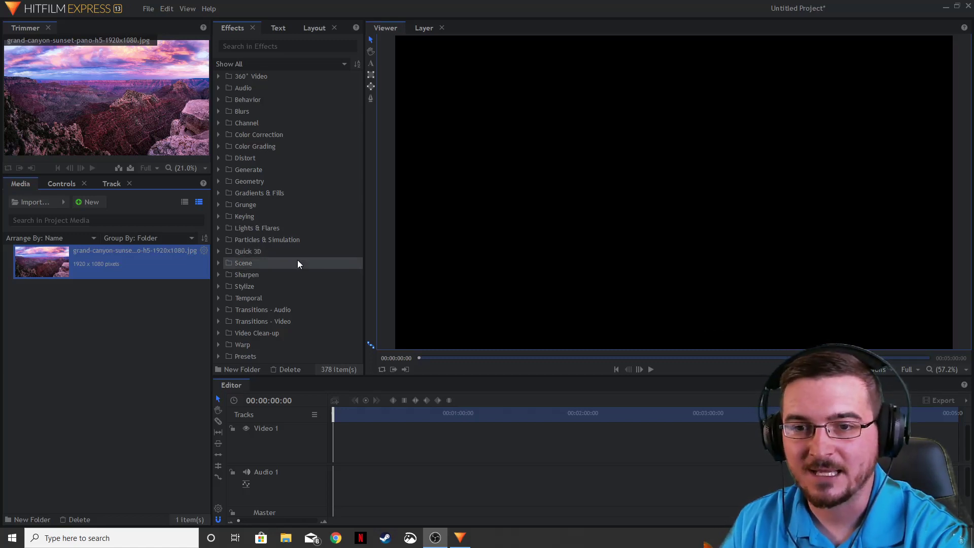
- Create a new 1920 x 1080 composite shot at 50 fps with a duration of 10 seconds
{"action": "left_click", "coordinate": [93, 202]}
{"action": "left_click", "coordinate": [108, 215]}
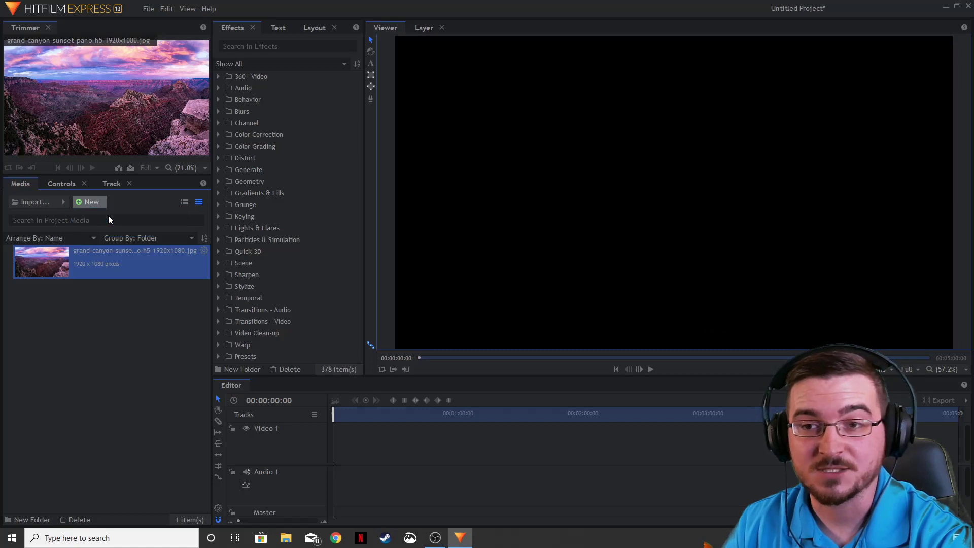
{"action": "left_click", "coordinate": [475, 158]}
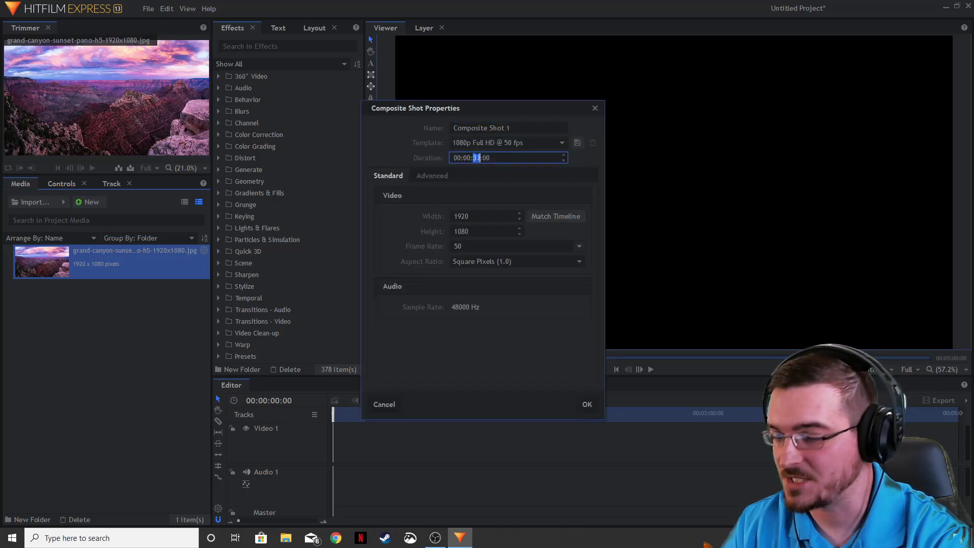
{"action": "key", "text": "Return"}
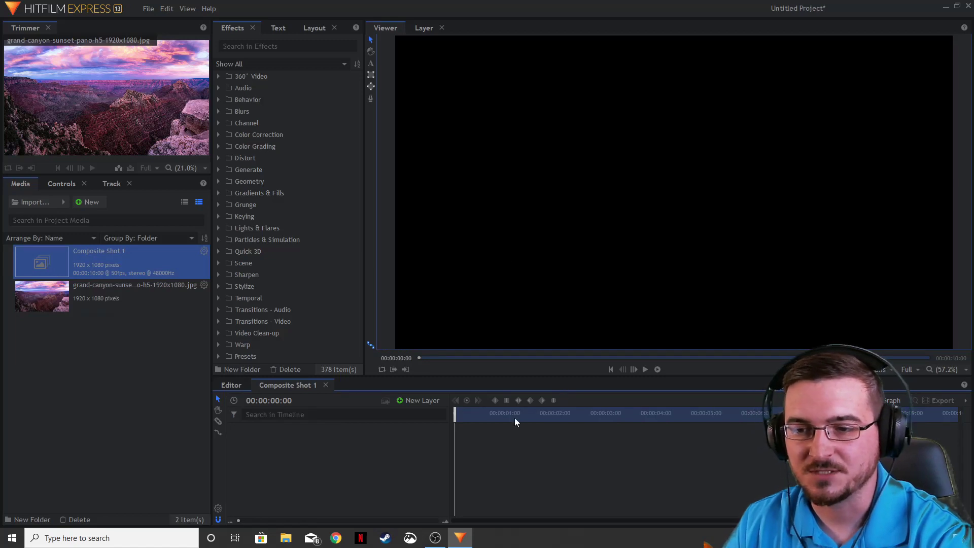
- Add the grand canyon image as a layer in the composite shot and duplicate that layer three times
{"action": "left_click_drag", "start_coordinate": [102, 302], "coordinate": [285, 430]}
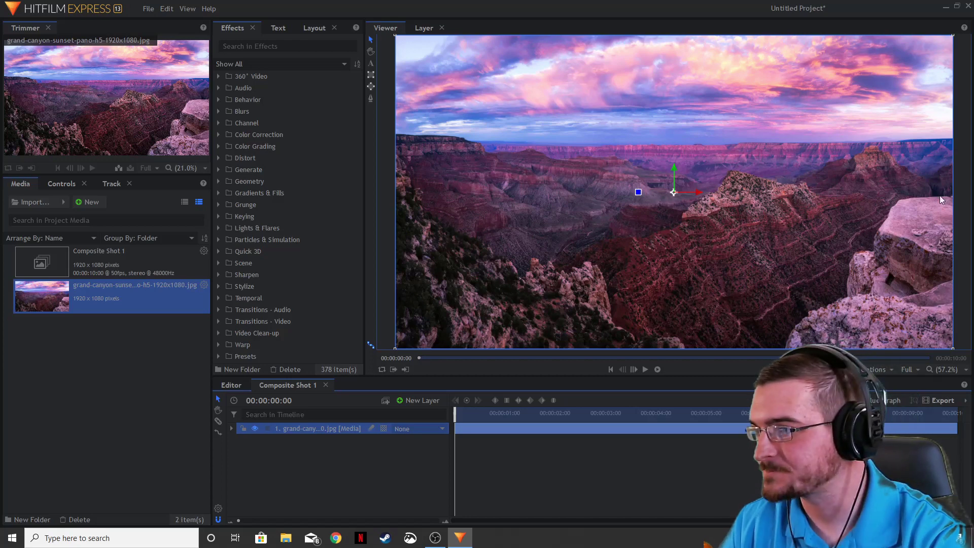
{"action": "left_click", "coordinate": [959, 176]}
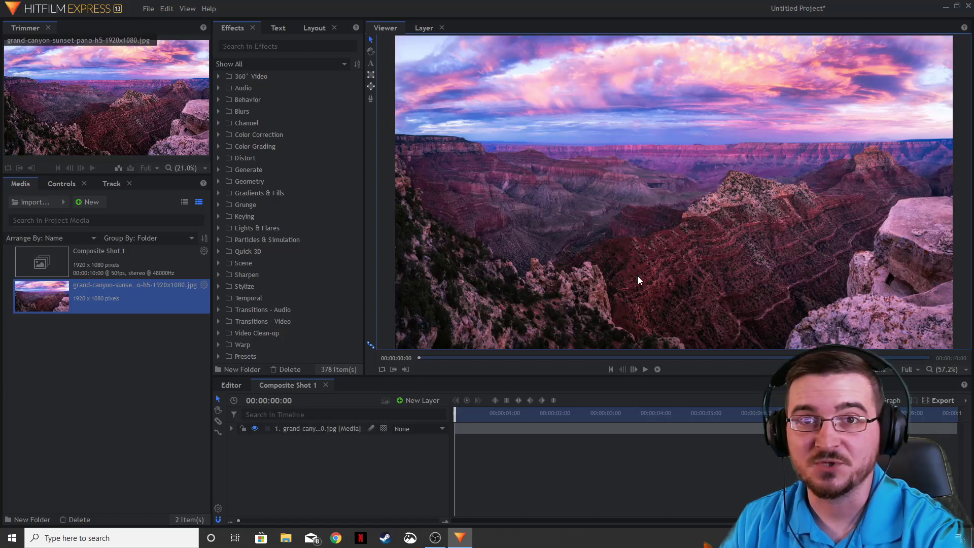
{"action": "left_click", "coordinate": [318, 430]}
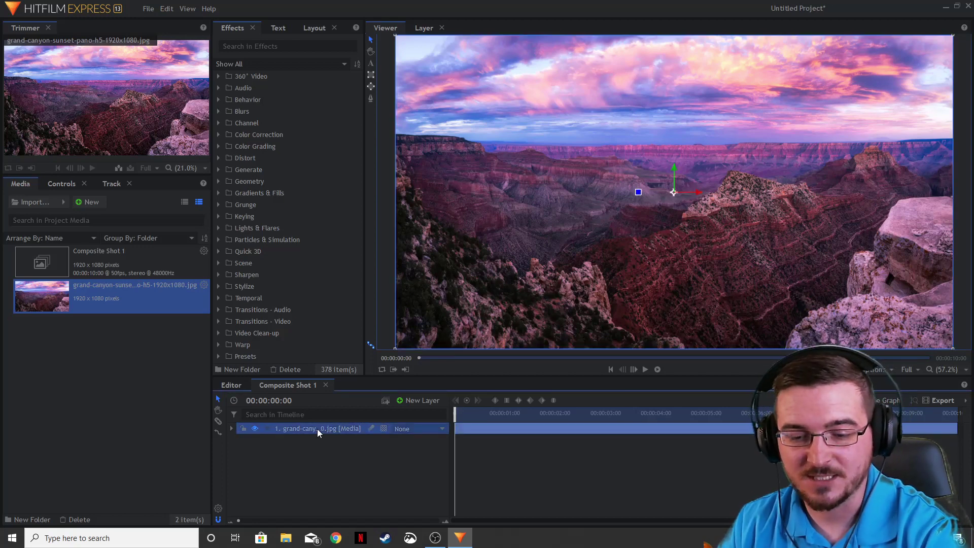
{"action": "key", "text": "ctrl+d"}
{"action": "key", "text": "ctrl+d"}
{"action": "key", "text": "ctrl+d"}
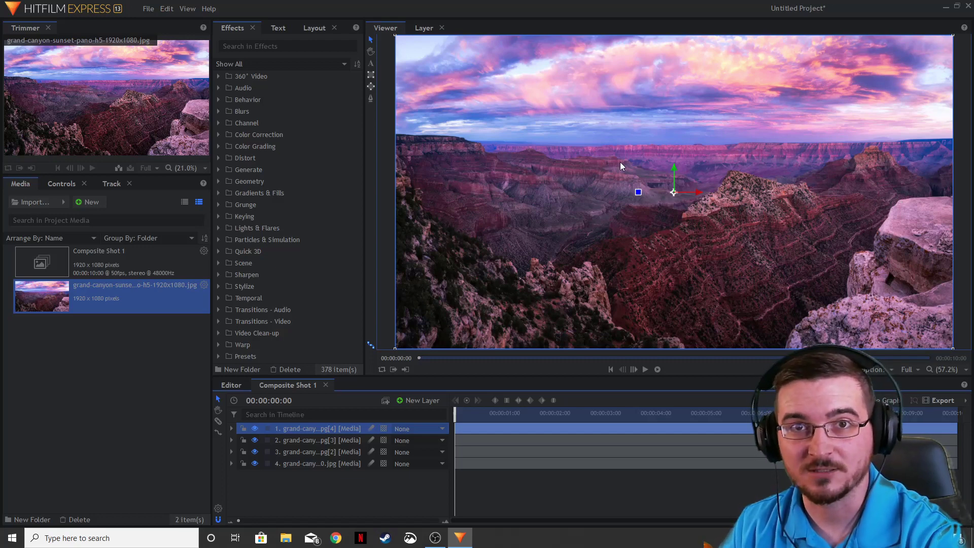
- Hide the three lower image layers, leaving only the topmost copy visible
{"action": "left_click", "coordinate": [254, 463]}
{"action": "left_click", "coordinate": [254, 452]}
{"action": "left_click", "coordinate": [255, 441]}
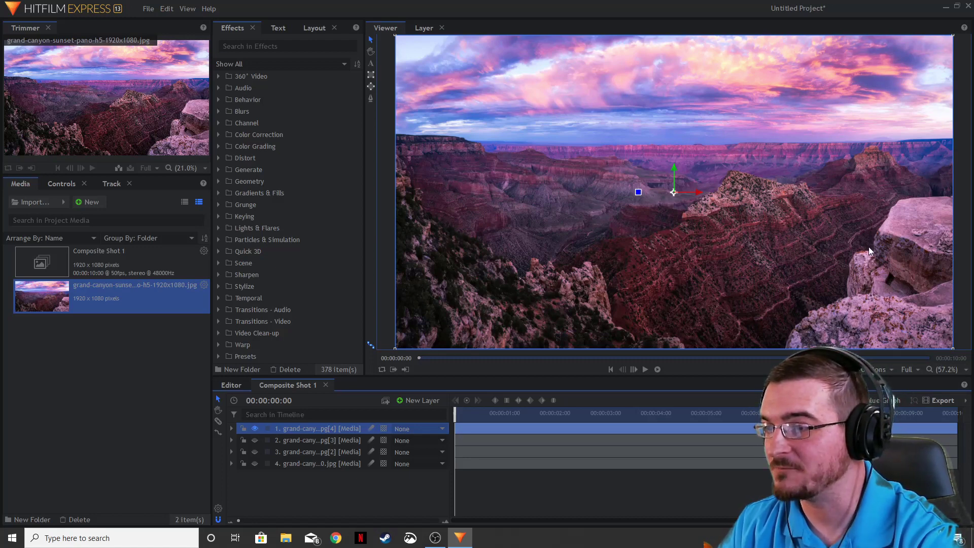
- Trace a freehand mask on the top layer along the outline of the foreground rocks in the image's lower-right corner
{"action": "left_click", "coordinate": [369, 99]}
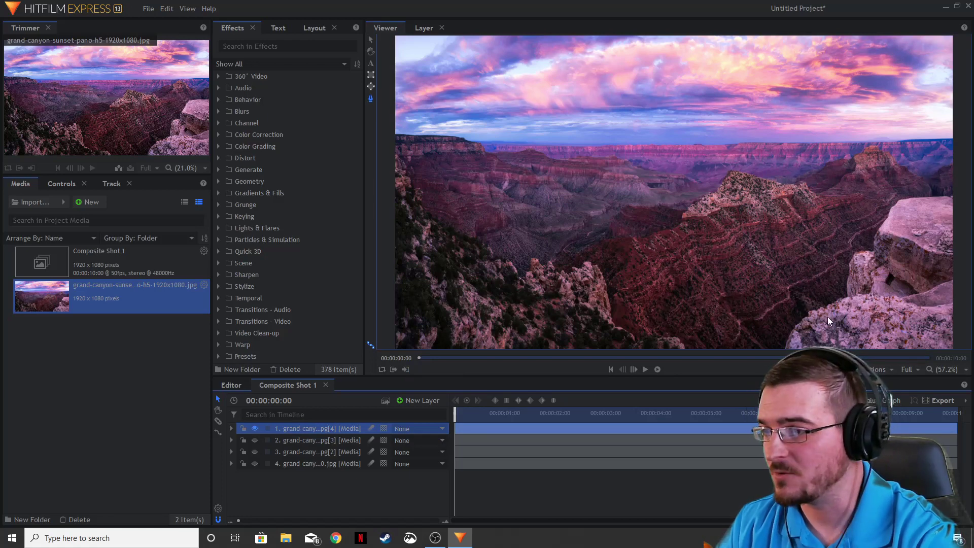
{"action": "left_click_drag", "start_coordinate": [888, 284], "coordinate": [729, 204]}
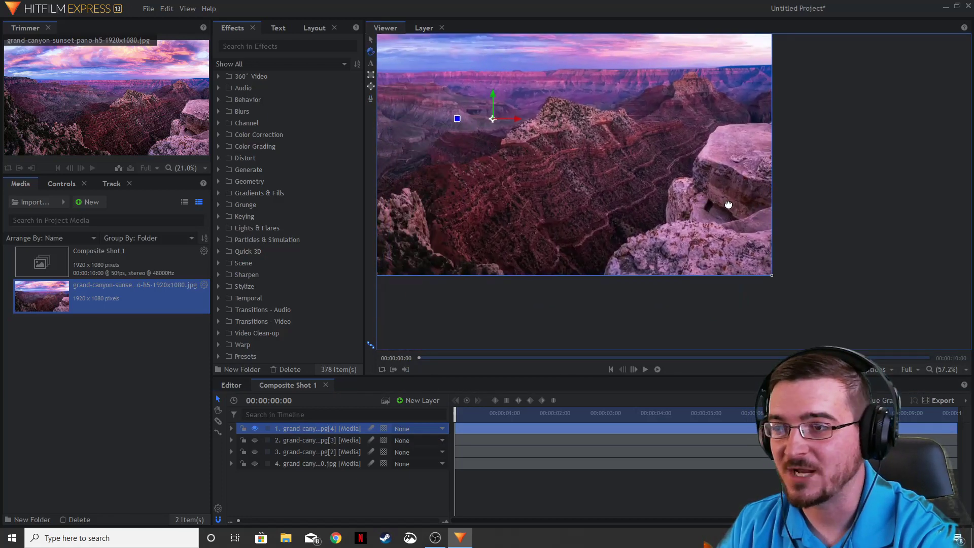
{"action": "scroll", "coordinate": [667, 232], "scroll_direction": "up", "scroll_amount": 5}
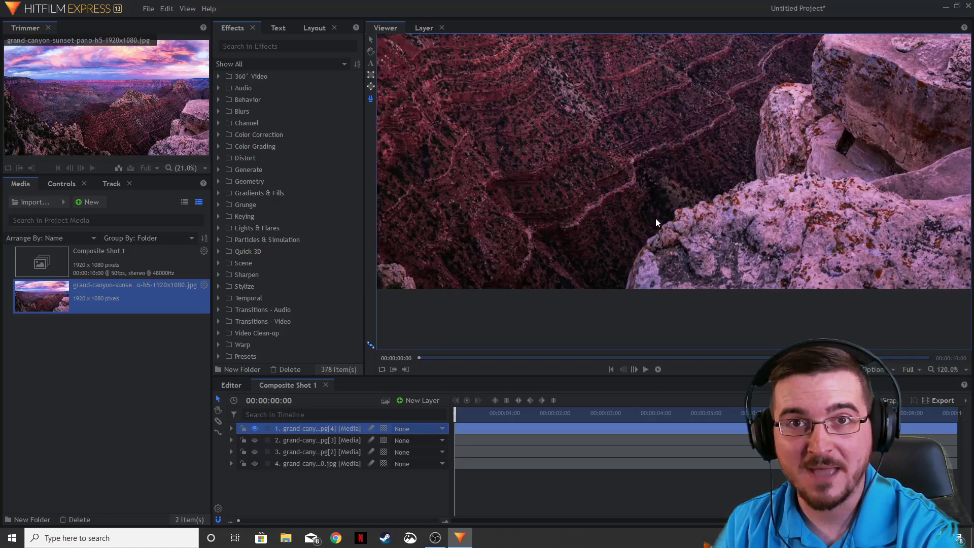
{"action": "left_click_drag", "start_coordinate": [765, 223], "coordinate": [747, 230]}
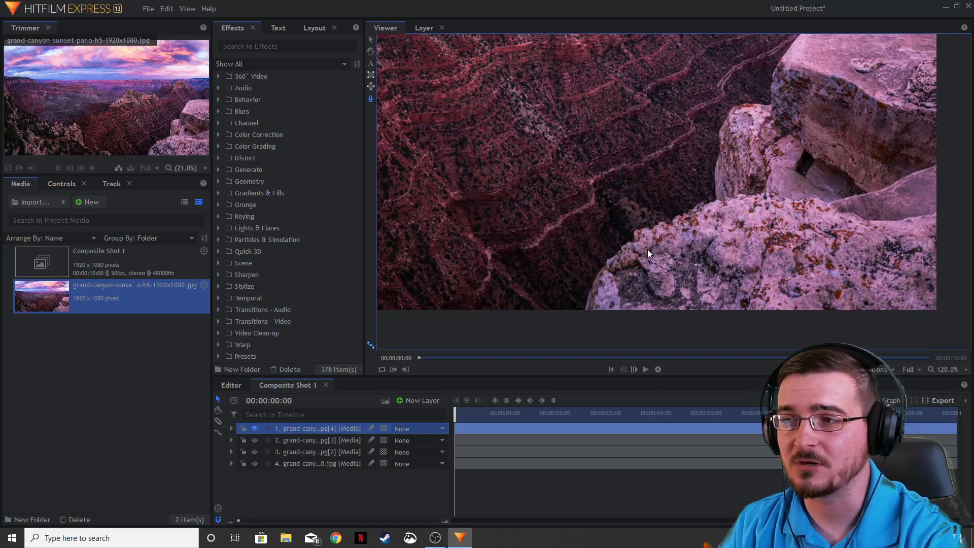
{"action": "scroll", "coordinate": [647, 249], "scroll_direction": "down", "scroll_amount": 4}
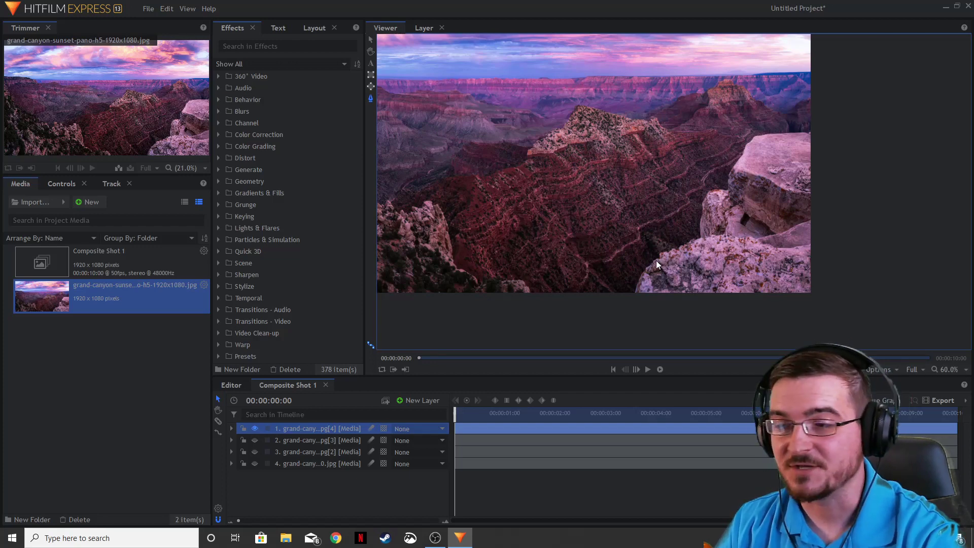
{"action": "scroll", "coordinate": [654, 262], "scroll_direction": "up", "scroll_amount": 4}
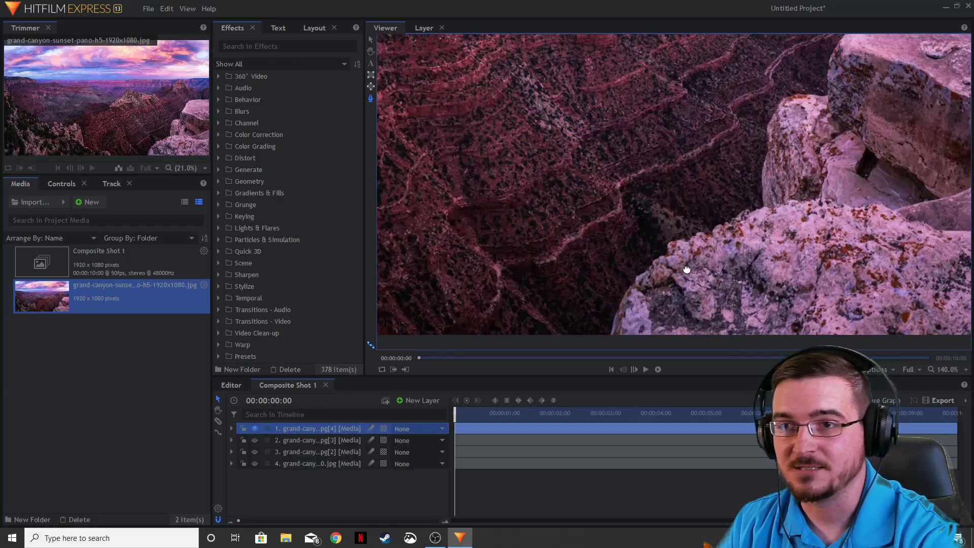
{"action": "left_click_drag", "start_coordinate": [630, 253], "coordinate": [613, 254]}
{"action": "mouse_move", "coordinate": [684, 170]}
{"action": "left_mouse_down"}
{"action": "mouse_move", "coordinate": [602, 251]}
{"action": "mouse_move", "coordinate": [623, 207]}
{"action": "mouse_move", "coordinate": [657, 194]}
{"action": "mouse_move", "coordinate": [633, 193]}
{"action": "mouse_move", "coordinate": [659, 160]}
{"action": "mouse_move", "coordinate": [685, 153]}
{"action": "mouse_move", "coordinate": [671, 166]}
{"action": "mouse_move", "coordinate": [702, 143]}
{"action": "mouse_move", "coordinate": [721, 149]}
{"action": "mouse_move", "coordinate": [759, 117]}
{"action": "mouse_move", "coordinate": [787, 120]}
{"action": "mouse_move", "coordinate": [712, 157]}
{"action": "mouse_move", "coordinate": [727, 137]}
{"action": "mouse_move", "coordinate": [732, 76]}
{"action": "mouse_move", "coordinate": [689, 188]}
{"action": "mouse_move", "coordinate": [707, 124]}
{"action": "mouse_move", "coordinate": [770, 116]}
{"action": "mouse_move", "coordinate": [664, 167]}
{"action": "mouse_move", "coordinate": [672, 102]}
{"action": "mouse_move", "coordinate": [660, 133]}
{"action": "mouse_move", "coordinate": [660, 147]}
{"action": "mouse_move", "coordinate": [670, 119]}
{"action": "mouse_move", "coordinate": [664, 170]}
{"action": "mouse_move", "coordinate": [677, 145]}
{"action": "mouse_move", "coordinate": [715, 142]}
{"action": "mouse_move", "coordinate": [728, 170]}
{"action": "left_mouse_up"}
{"action": "scroll", "coordinate": [654, 187], "scroll_direction": "up", "scroll_amount": 2}
{"action": "scroll", "coordinate": [759, 122], "scroll_direction": "up", "scroll_amount": 2}
{"action": "scroll", "coordinate": [523, 217], "scroll_direction": "down", "scroll_amount": 2}
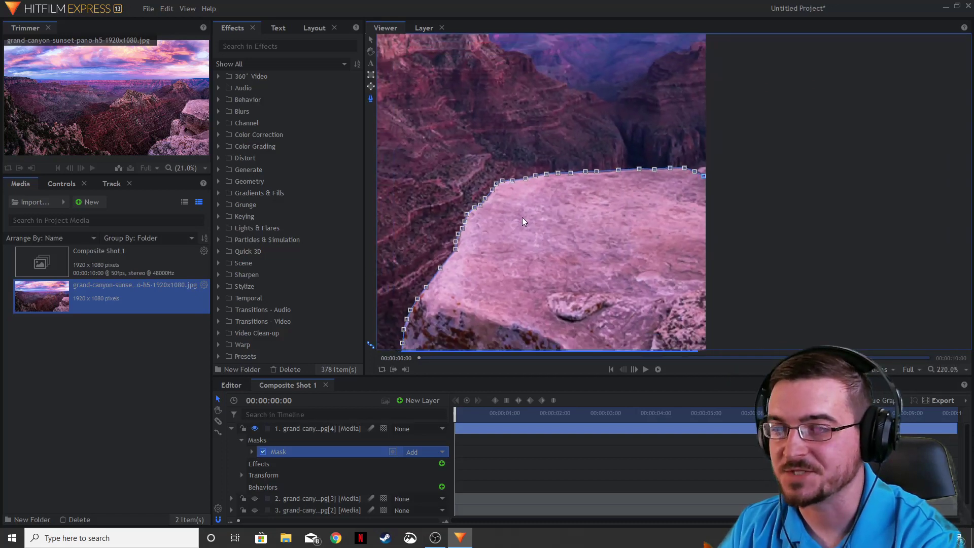
- Close the rock mask by placing points just outside the image's right and bottom edges, and deselect the layer
{"action": "left_click_drag", "start_coordinate": [523, 220], "coordinate": [669, 164]}
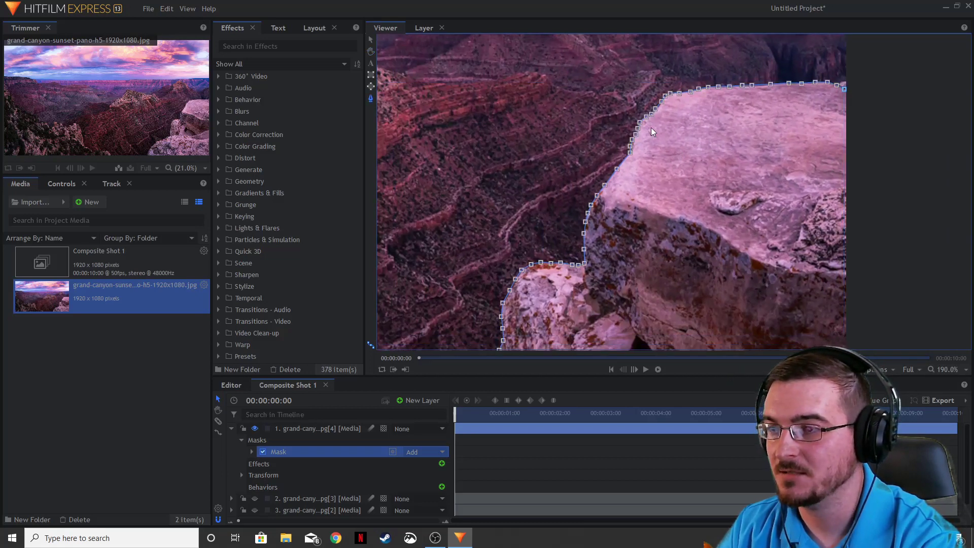
{"action": "scroll", "coordinate": [706, 212], "scroll_direction": "down", "scroll_amount": 3}
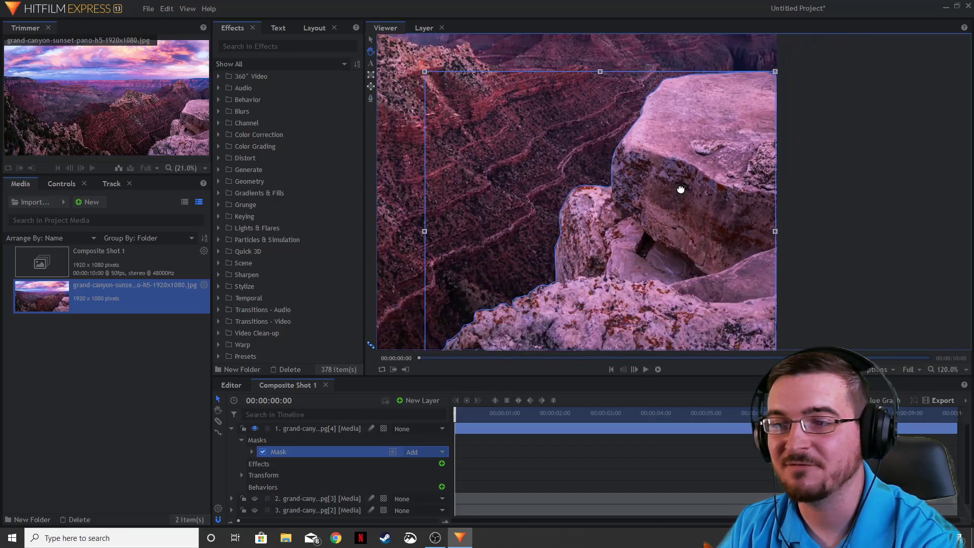
{"action": "scroll", "coordinate": [683, 193], "scroll_direction": "down", "scroll_amount": 2}
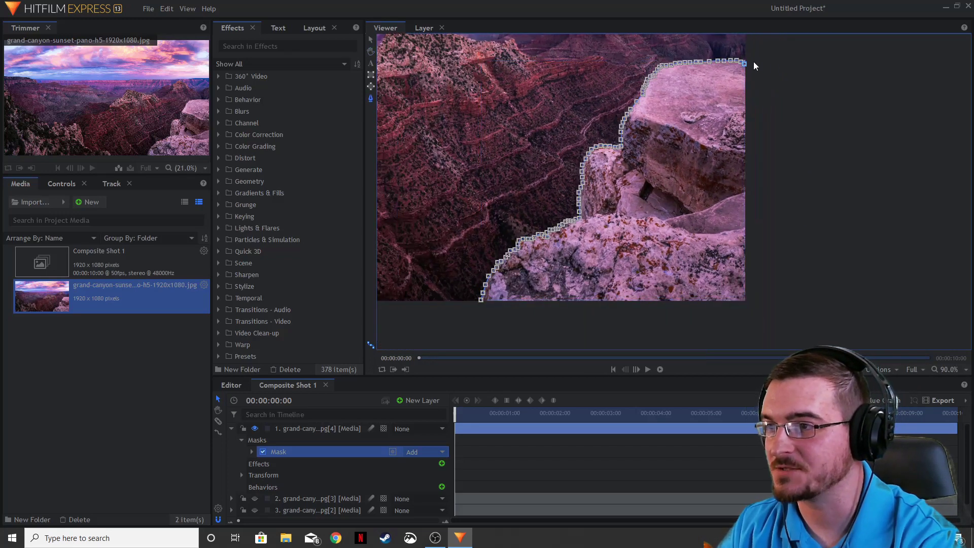
{"action": "left_click", "coordinate": [752, 307]}
{"action": "left_click", "coordinate": [482, 305]}
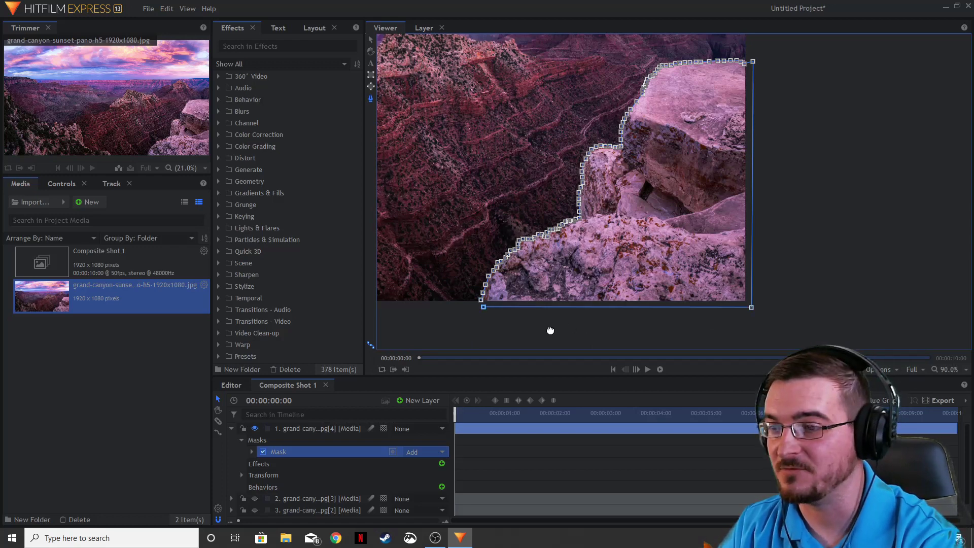
{"action": "scroll", "coordinate": [550, 330], "scroll_direction": "left", "scroll_amount": 2}
{"action": "left_click", "coordinate": [540, 286]}
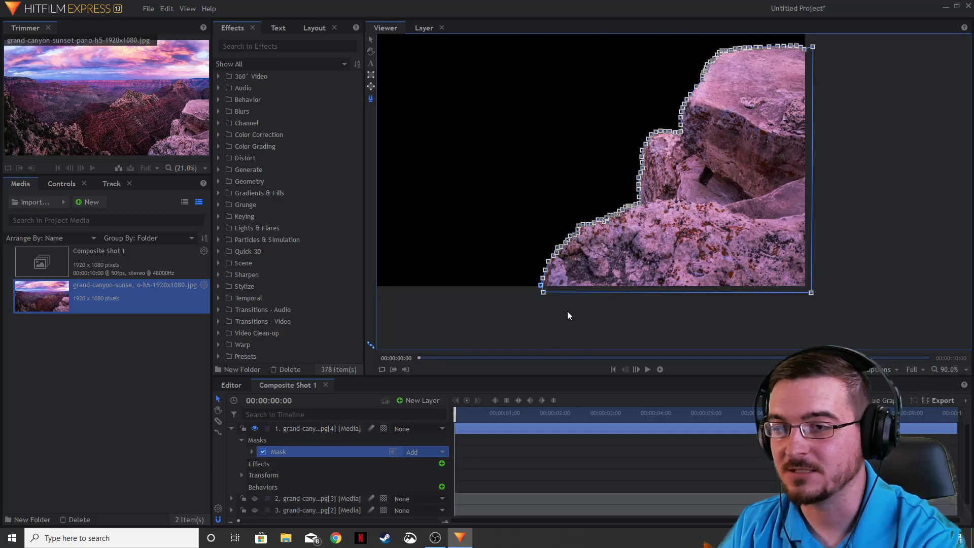
{"action": "scroll", "coordinate": [494, 214], "scroll_direction": "down", "scroll_amount": 5}
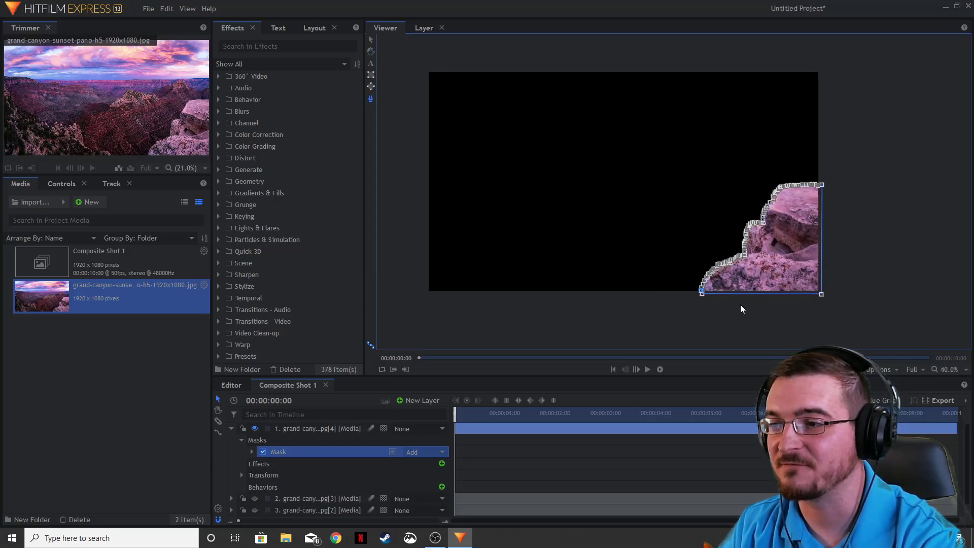
{"action": "left_click", "coordinate": [371, 39]}
{"action": "left_click", "coordinate": [824, 286]}
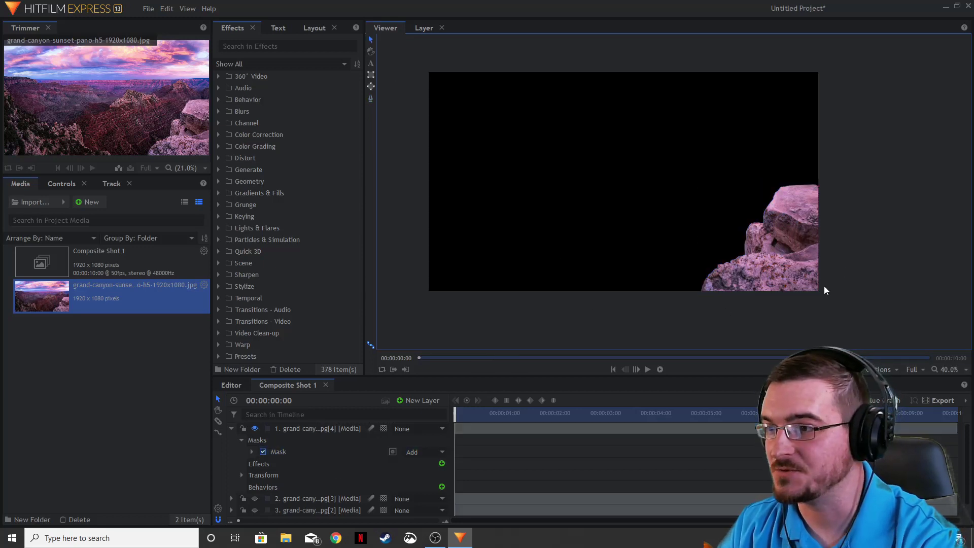
- Collapse and hide the masked rock layer, and make the second image layer visible
{"action": "left_click", "coordinate": [232, 429]}
{"action": "left_click", "coordinate": [255, 429]}
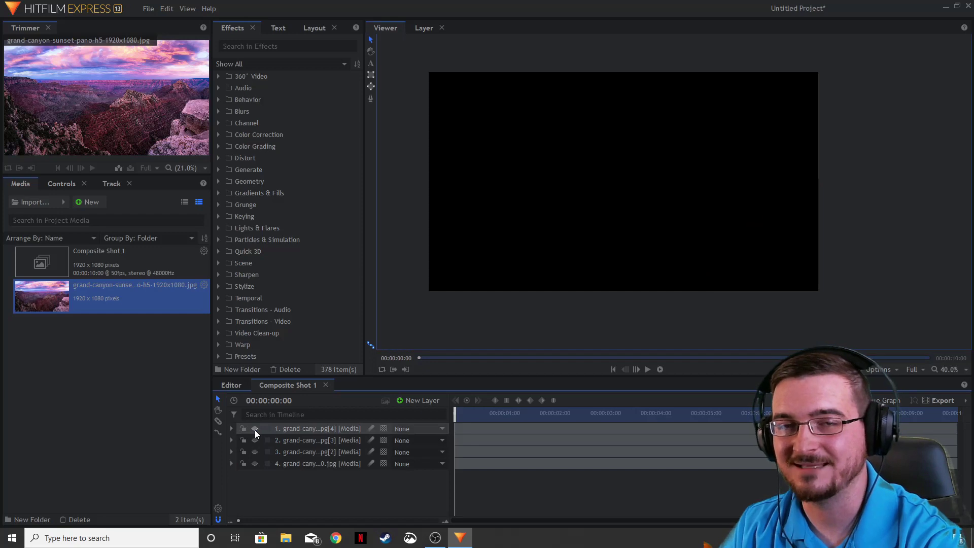
{"action": "left_click", "coordinate": [255, 440]}
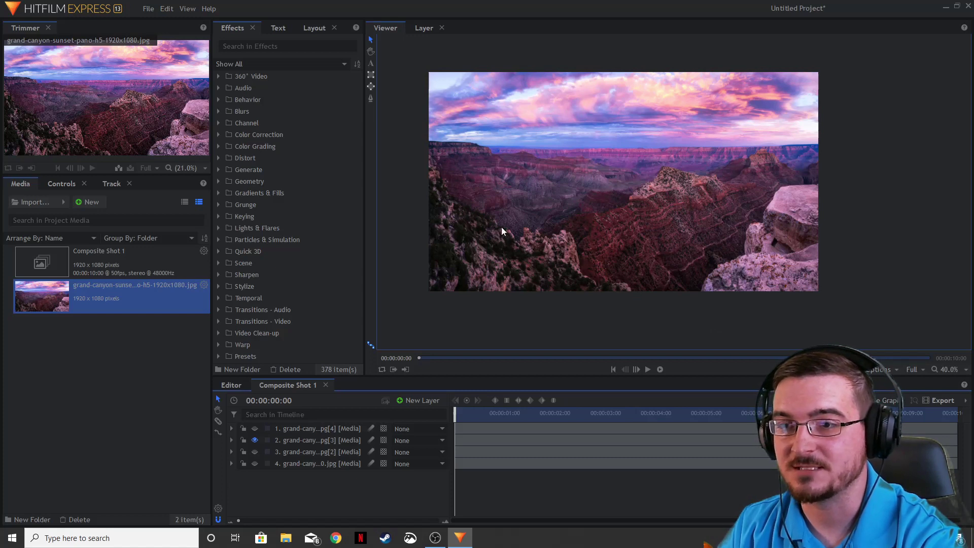
- Isolate the rock cutout to examine its mask edges up close, and switch back to showing only the second layer
{"action": "left_click", "coordinate": [254, 429]}
{"action": "left_click", "coordinate": [255, 440]}
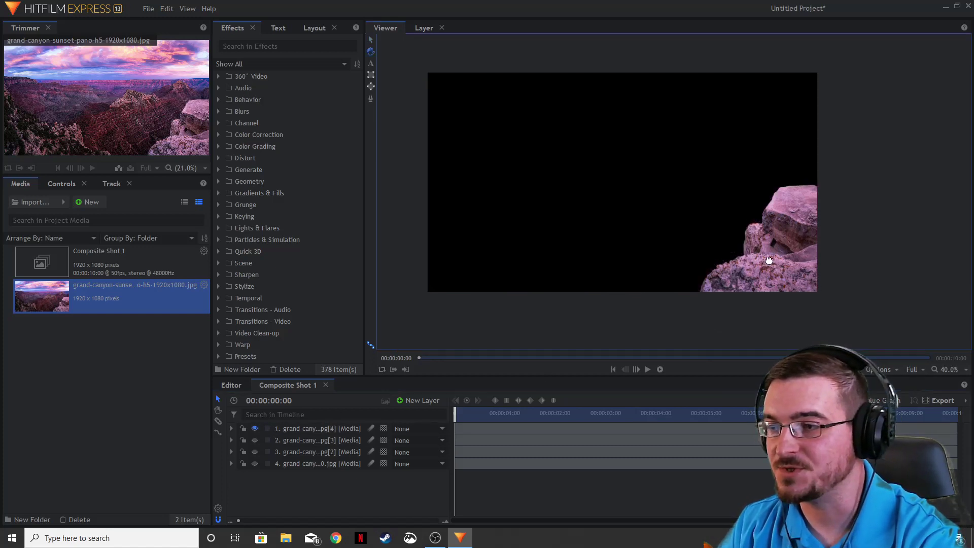
{"action": "scroll", "coordinate": [654, 275], "scroll_direction": "up", "scroll_amount": 8}
{"action": "left_click_drag", "start_coordinate": [664, 256], "coordinate": [664, 242]}
{"action": "scroll", "coordinate": [691, 251], "scroll_direction": "down", "scroll_amount": 4}
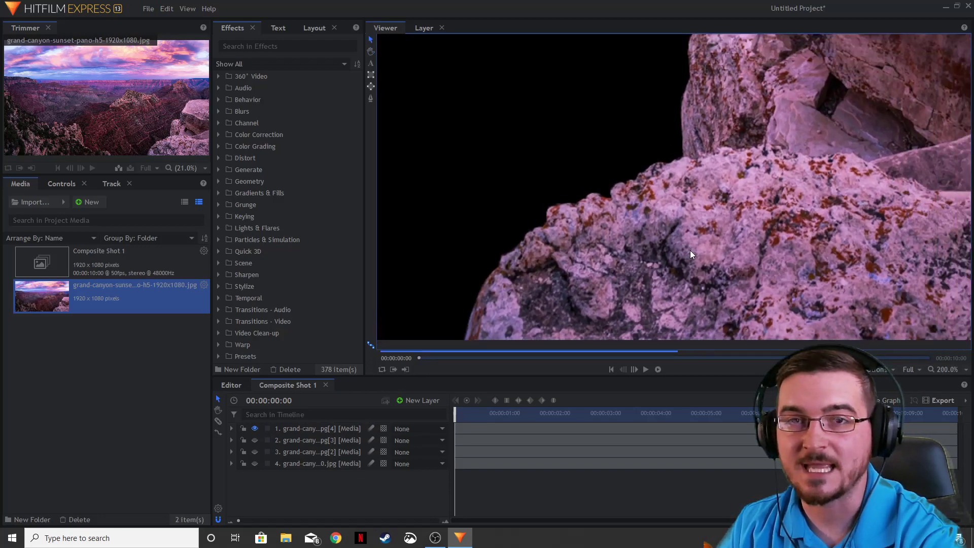
{"action": "left_click_drag", "start_coordinate": [748, 224], "coordinate": [639, 315]}
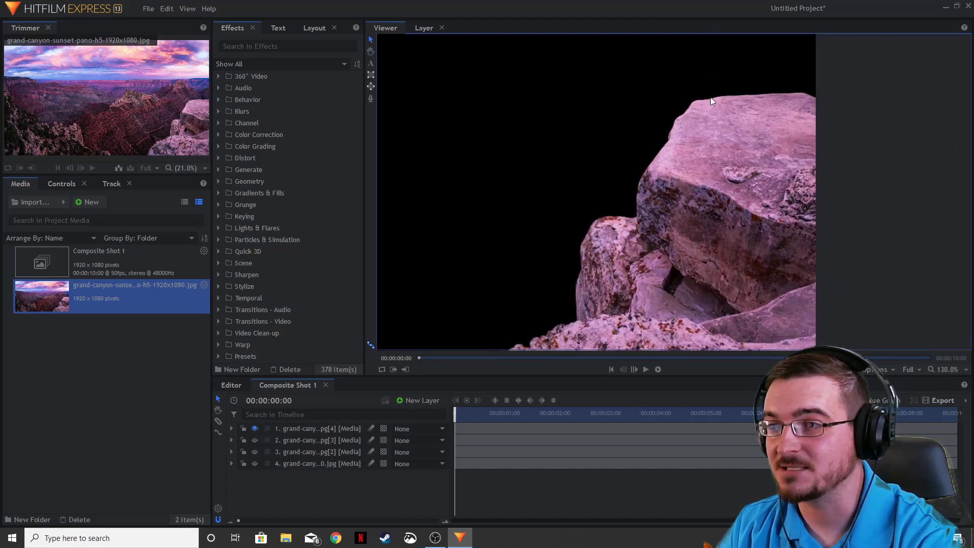
{"action": "scroll", "coordinate": [680, 242], "scroll_direction": "down", "scroll_amount": 4}
{"action": "left_click_drag", "start_coordinate": [675, 254], "coordinate": [862, 262]}
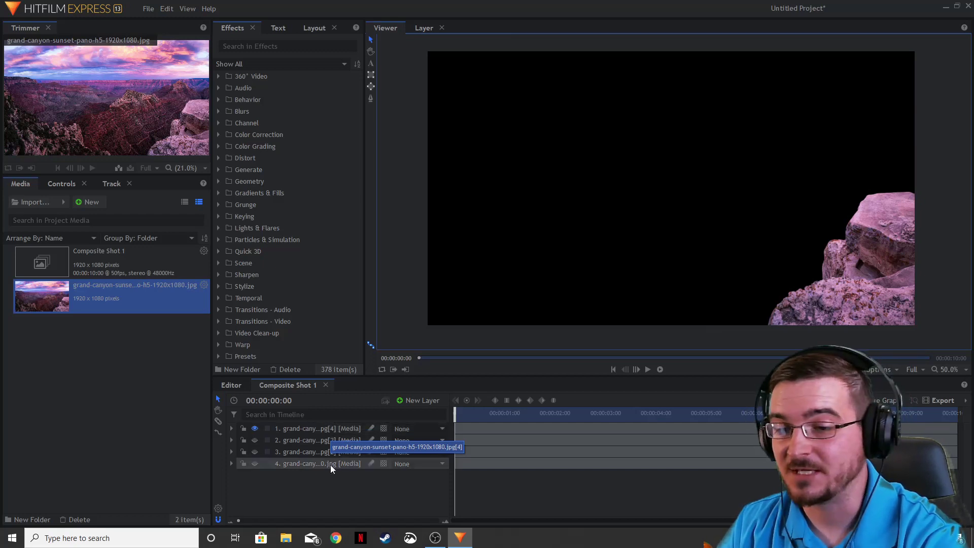
{"action": "left_click", "coordinate": [255, 440]}
{"action": "left_click", "coordinate": [255, 429]}
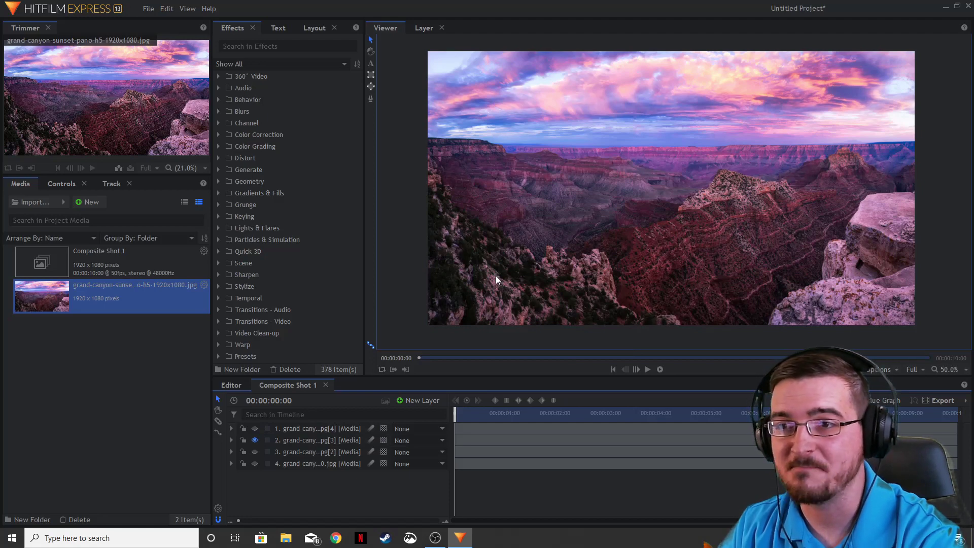
- Start a freehand mask on the second layer, tracing the left foreground ridge from the image's bottom edge up along its rocky crest
{"action": "key", "text": "m"}
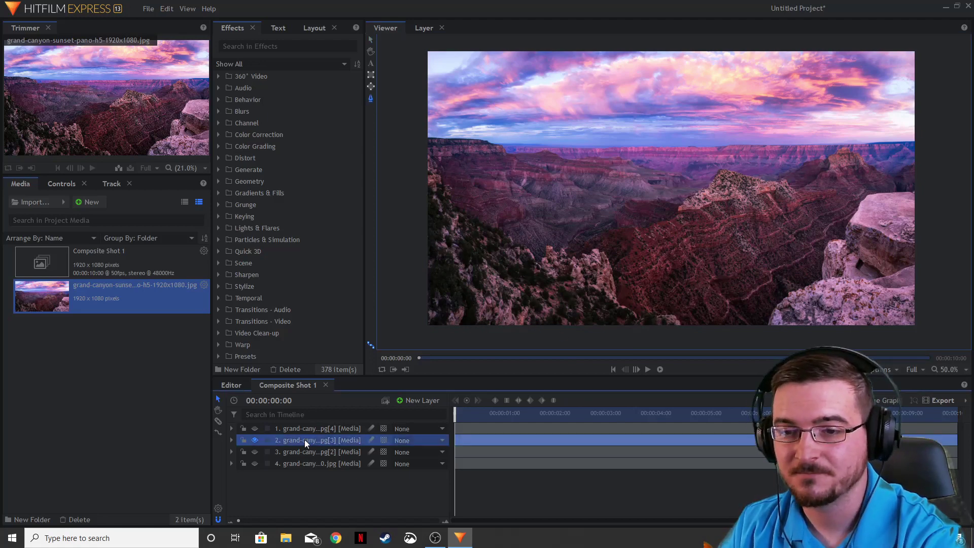
{"action": "scroll", "coordinate": [655, 320], "scroll_direction": "up", "scroll_amount": 6}
{"action": "left_click", "coordinate": [655, 324]}
{"action": "mouse_move", "coordinate": [592, 296]}
{"action": "left_mouse_down"}
{"action": "mouse_move", "coordinate": [571, 308]}
{"action": "mouse_move", "coordinate": [520, 278]}
{"action": "left_mouse_up"}
{"action": "scroll", "coordinate": [507, 244], "scroll_direction": "up", "scroll_amount": 1}
{"action": "scroll", "coordinate": [604, 249], "scroll_direction": "up", "scroll_amount": 1}
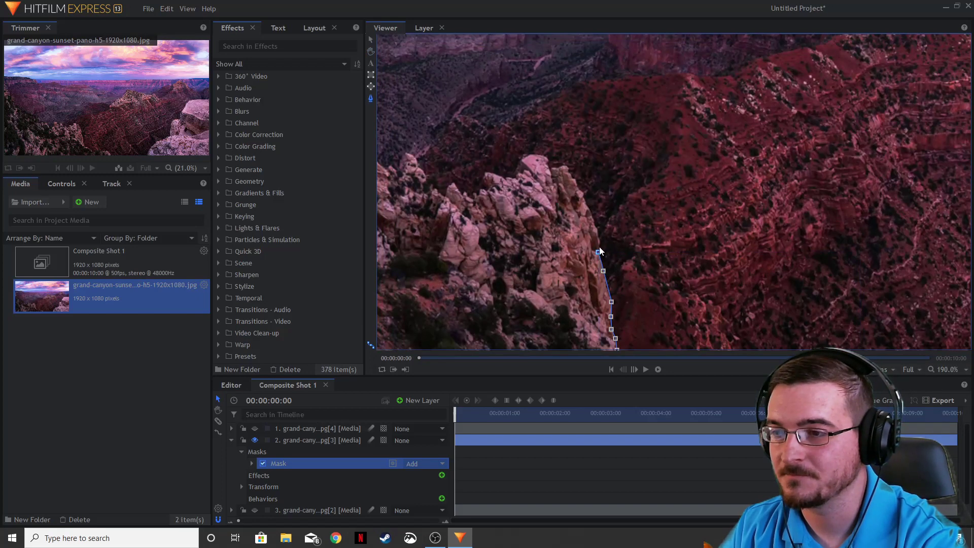
{"action": "scroll", "coordinate": [620, 220], "scroll_direction": "up", "scroll_amount": 1}
{"action": "mouse_move", "coordinate": [622, 225]}
{"action": "left_mouse_down"}
{"action": "mouse_move", "coordinate": [594, 218]}
{"action": "mouse_move", "coordinate": [580, 236]}
{"action": "mouse_move", "coordinate": [563, 233]}
{"action": "mouse_move", "coordinate": [616, 229]}
{"action": "mouse_move", "coordinate": [606, 244]}
{"action": "mouse_move", "coordinate": [590, 243]}
{"action": "mouse_move", "coordinate": [538, 207]}
{"action": "mouse_move", "coordinate": [569, 241]}
{"action": "mouse_move", "coordinate": [530, 217]}
{"action": "mouse_move", "coordinate": [549, 260]}
{"action": "left_mouse_up"}
{"action": "left_click_drag", "start_coordinate": [515, 226], "coordinate": [576, 264]}
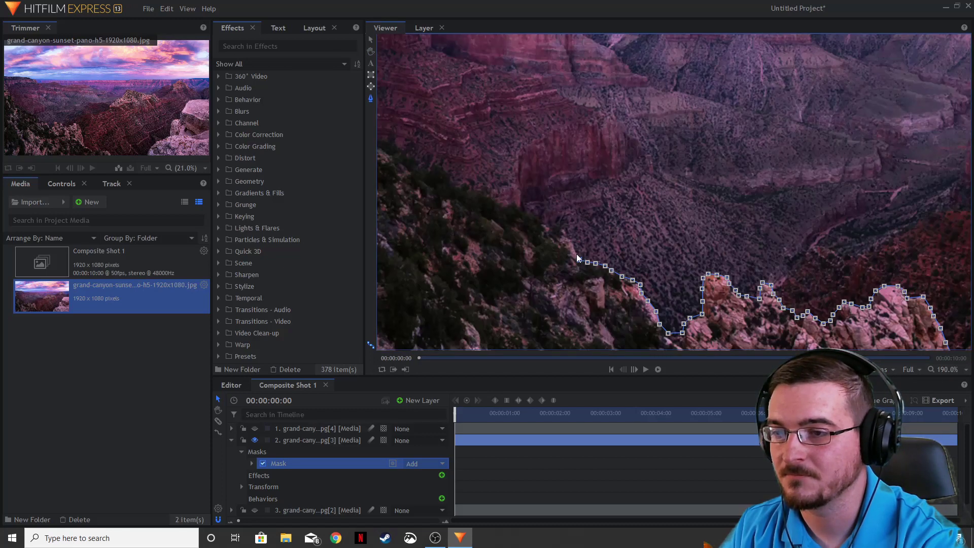
- Continue the second layer's mask along the ridge outline up to the image's left edge
{"action": "mouse_move", "coordinate": [548, 224]}
{"action": "left_mouse_down"}
{"action": "mouse_move", "coordinate": [593, 237]}
{"action": "mouse_move", "coordinate": [589, 247]}
{"action": "left_mouse_up"}
{"action": "left_click", "coordinate": [586, 194]}
{"action": "left_click", "coordinate": [578, 177]}
{"action": "left_click", "coordinate": [571, 173]}
{"action": "left_click", "coordinate": [563, 173]}
{"action": "left_click", "coordinate": [551, 174]}
{"action": "left_click_drag", "start_coordinate": [548, 171], "coordinate": [588, 214]}
{"action": "left_click", "coordinate": [586, 209]}
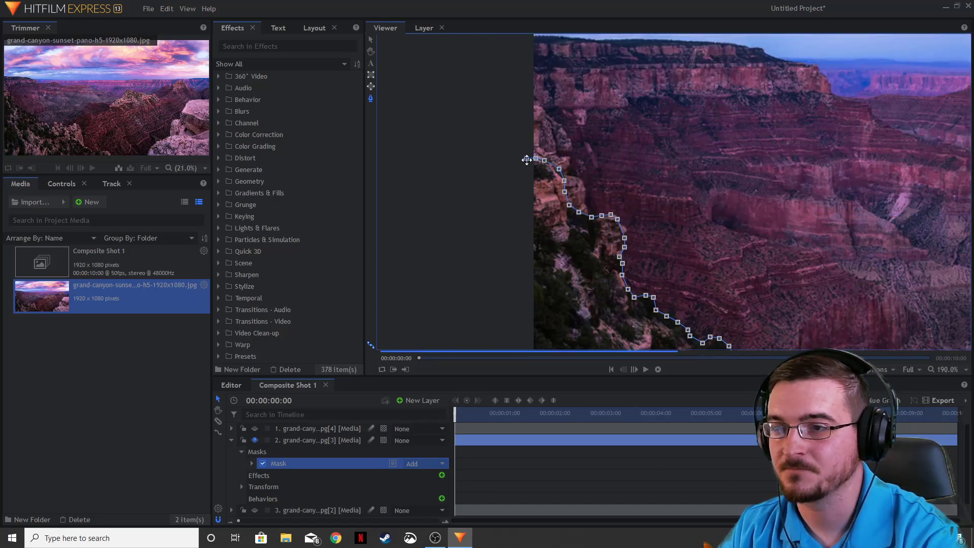
- Close the second layer's ridge mask by running its outline outside the image's left and bottom edges back to the starting point
{"action": "scroll", "coordinate": [525, 160], "scroll_direction": "down", "scroll_amount": 5}
{"action": "left_click", "coordinate": [502, 287]}
{"action": "left_click", "coordinate": [860, 296]}
{"action": "key", "text": "h"}
{"action": "mouse_move", "coordinate": [898, 303]}
{"action": "left_mouse_down"}
{"action": "mouse_move", "coordinate": [771, 302]}
{"action": "mouse_move", "coordinate": [838, 307]}
{"action": "left_mouse_up"}
{"action": "key", "text": "p"}
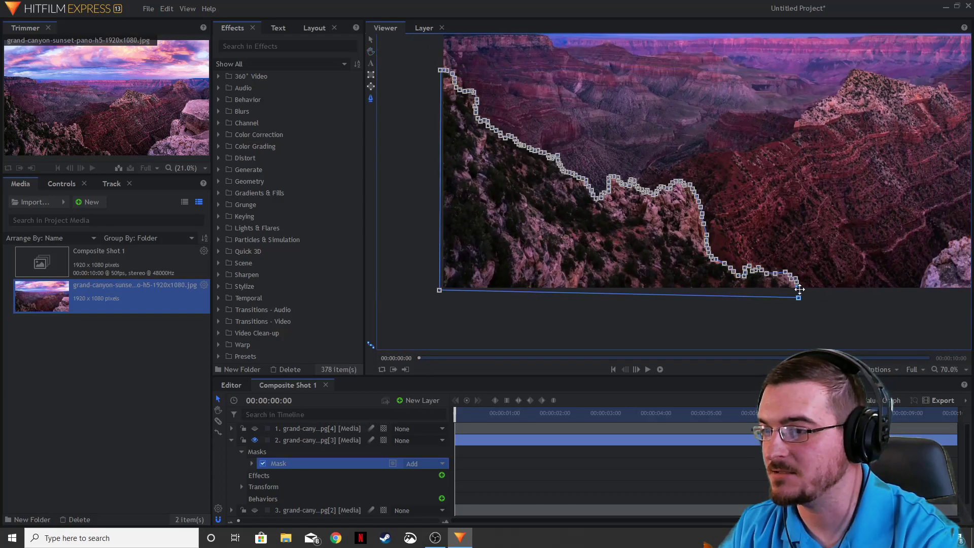
{"action": "left_click_drag", "start_coordinate": [782, 294], "coordinate": [742, 300]}
{"action": "left_click", "coordinate": [761, 293]}
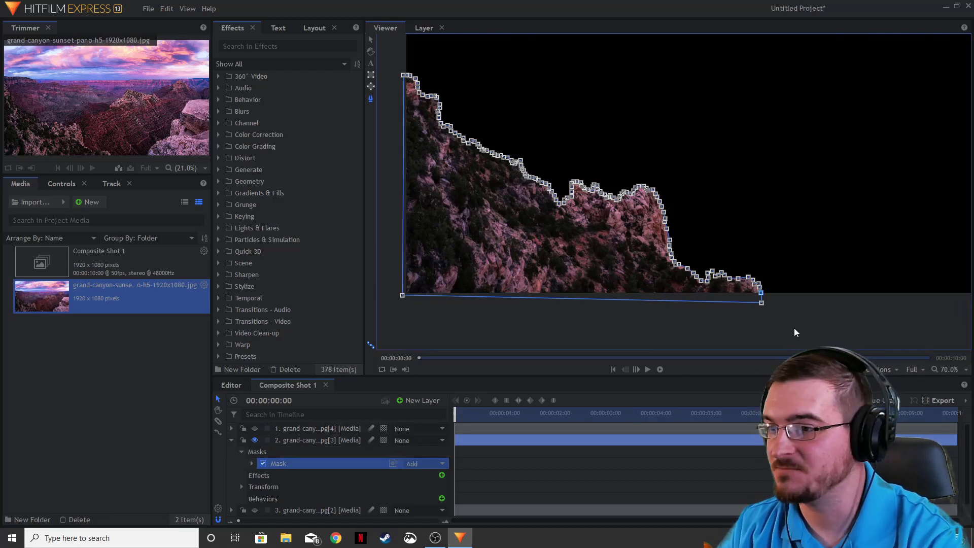
- Deselect the finished ridge mask and show the masked rock layer together with the ridge cutout
{"action": "scroll", "coordinate": [782, 320], "scroll_direction": "down", "scroll_amount": 3}
{"action": "left_click_drag", "start_coordinate": [735, 313], "coordinate": [656, 281]}
{"action": "scroll", "coordinate": [656, 280], "scroll_direction": "up", "scroll_amount": 1}
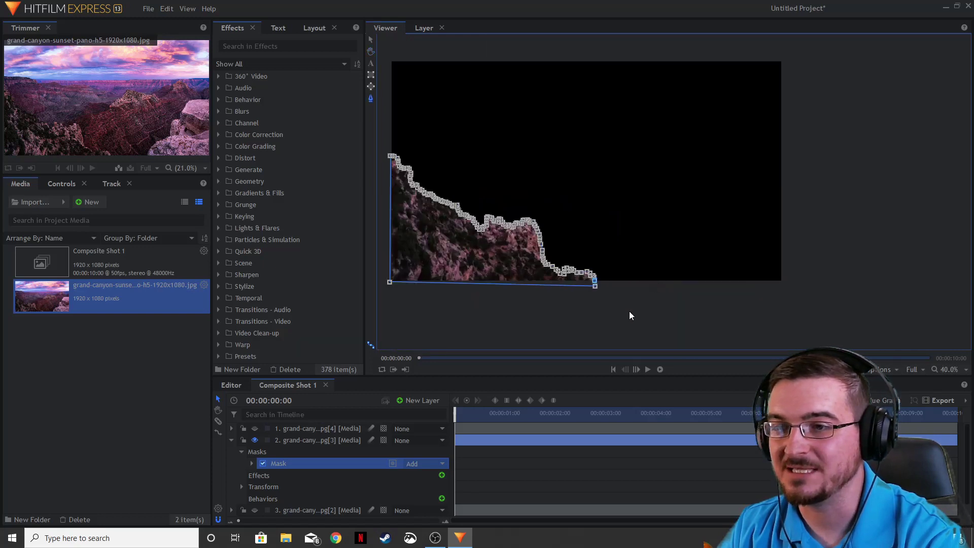
{"action": "left_click", "coordinate": [370, 40]}
{"action": "left_click", "coordinate": [255, 428]}
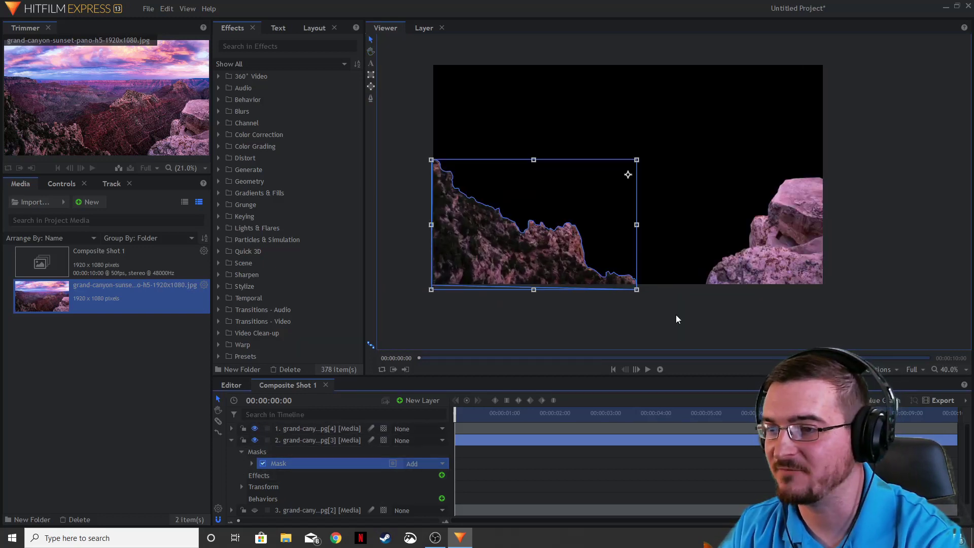
{"action": "left_click", "coordinate": [817, 282]}
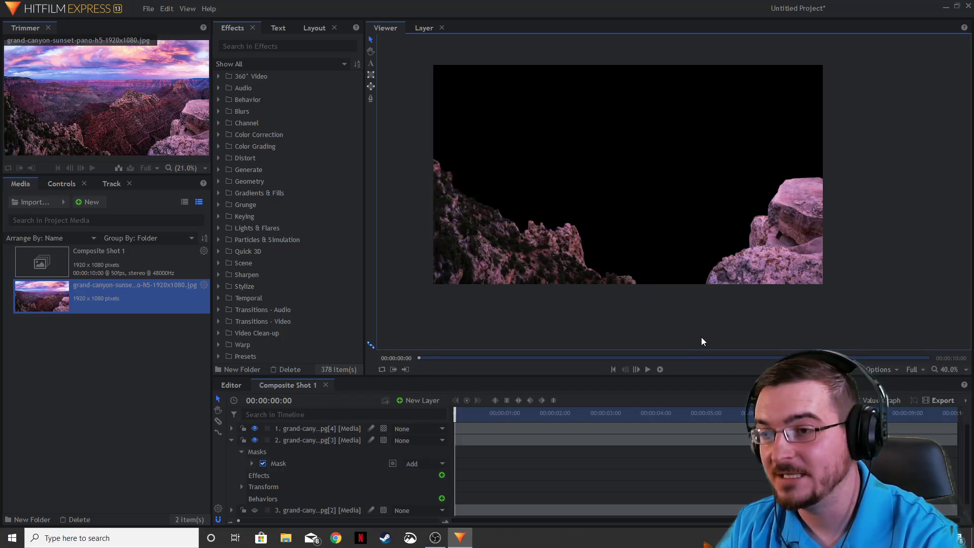
- Collapse the ridge layer, hide both masked layers, and leave only the third image layer visible
{"action": "left_click", "coordinate": [231, 440]}
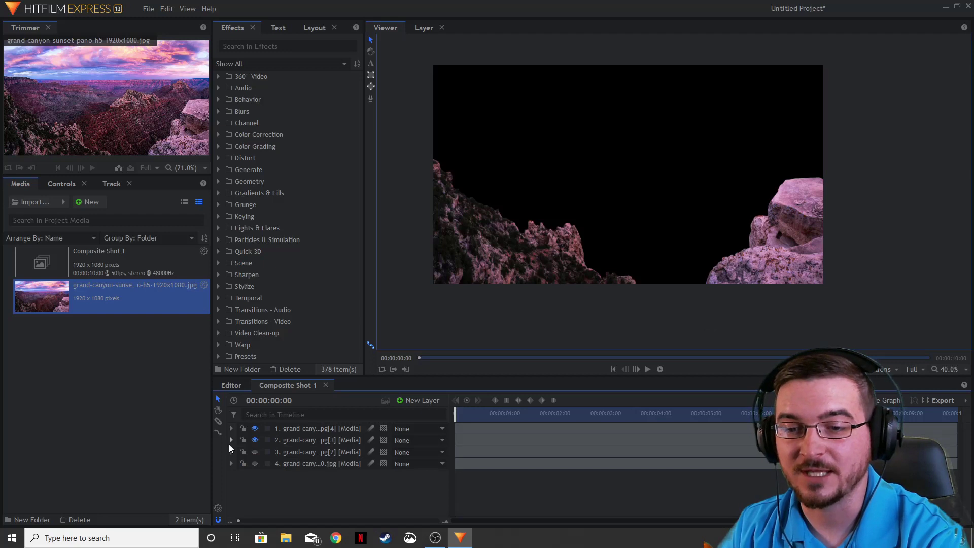
{"action": "left_click", "coordinate": [255, 452]}
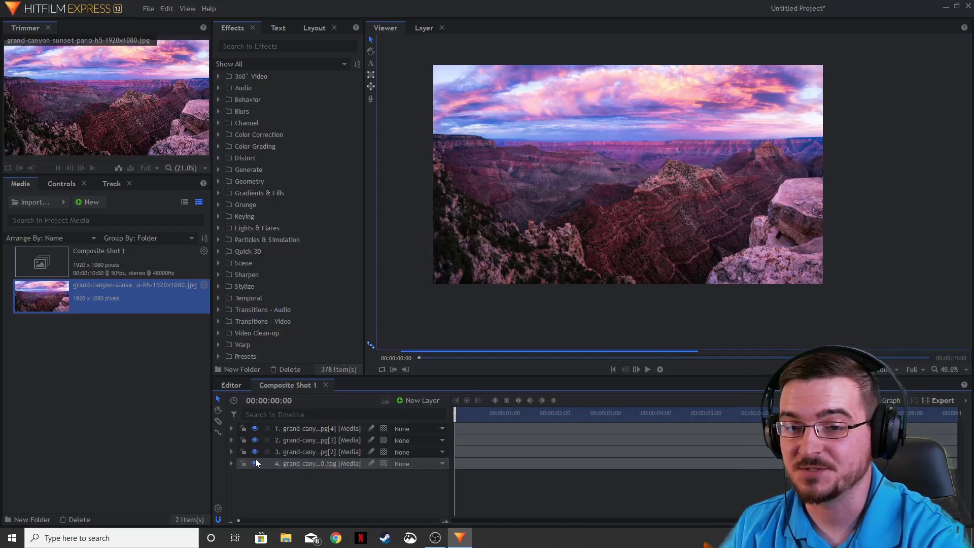
{"action": "left_click", "coordinate": [255, 429]}
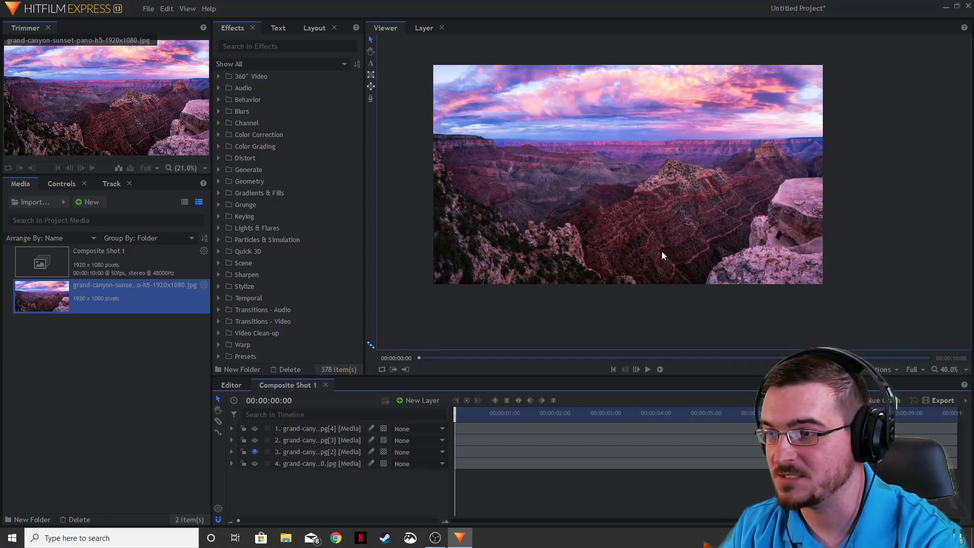
- Start a freehand mask on the third layer, tracing the middle ridge's crest from the left foreground rocks to the right boulders
{"action": "scroll", "coordinate": [662, 252], "scroll_direction": "up", "scroll_amount": 2}
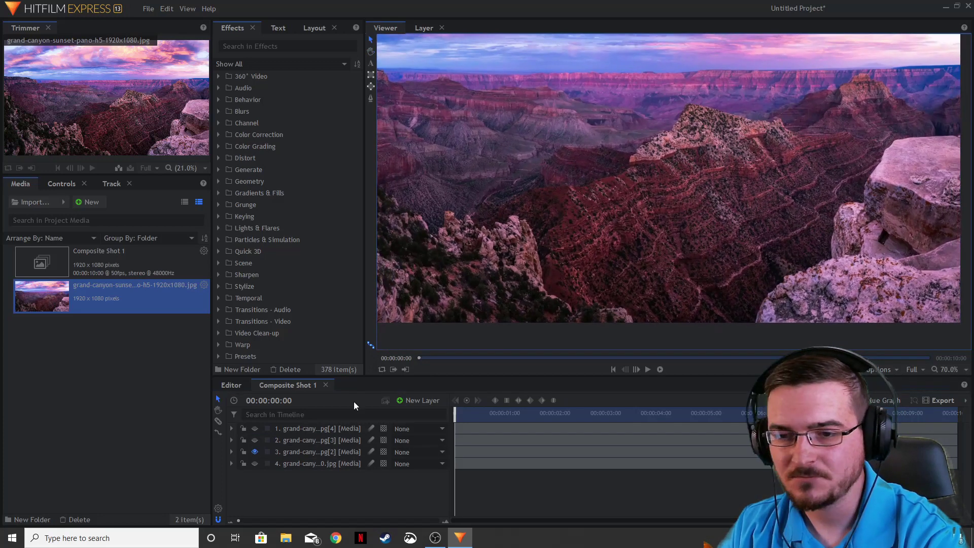
{"action": "left_click", "coordinate": [371, 98]}
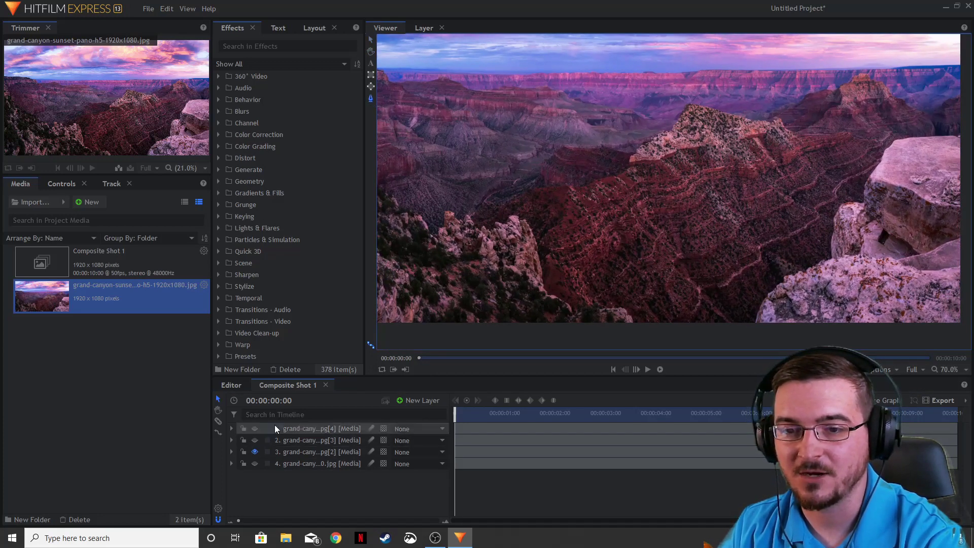
{"action": "scroll", "coordinate": [526, 246], "scroll_direction": "up", "scroll_amount": 4}
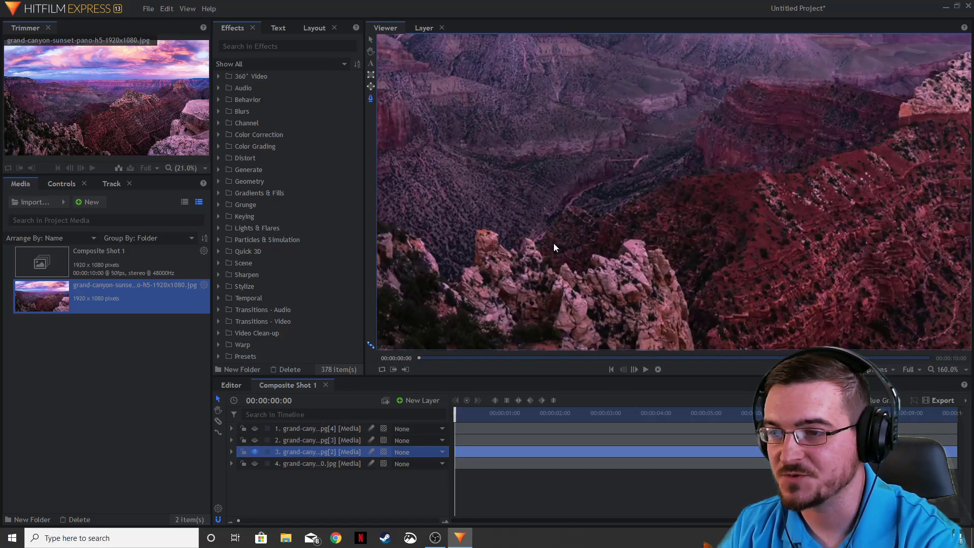
{"action": "left_click", "coordinate": [533, 240]}
{"action": "left_click", "coordinate": [543, 238]}
{"action": "left_click", "coordinate": [556, 223]}
{"action": "left_click", "coordinate": [567, 211]}
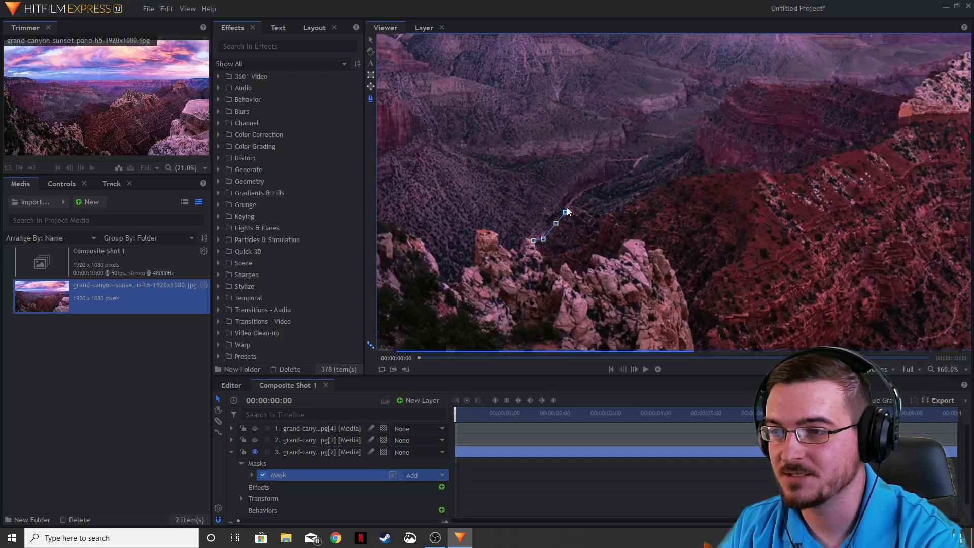
{"action": "left_click", "coordinate": [586, 211]}
{"action": "left_click", "coordinate": [626, 206]}
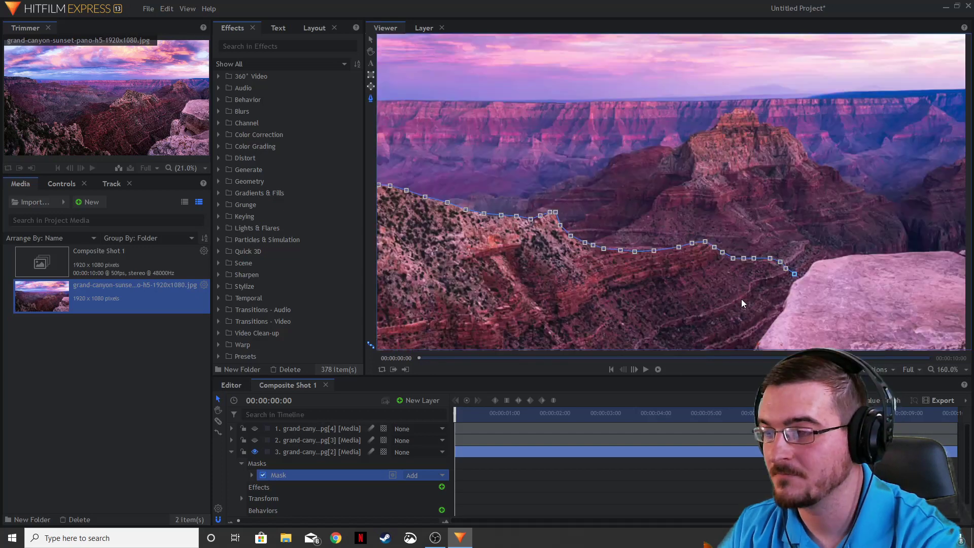
- Extend the third layer's mask loosely through the right foreground boulders and down past the image's bottom edge
{"action": "scroll", "coordinate": [726, 292], "scroll_direction": "down", "scroll_amount": 3}
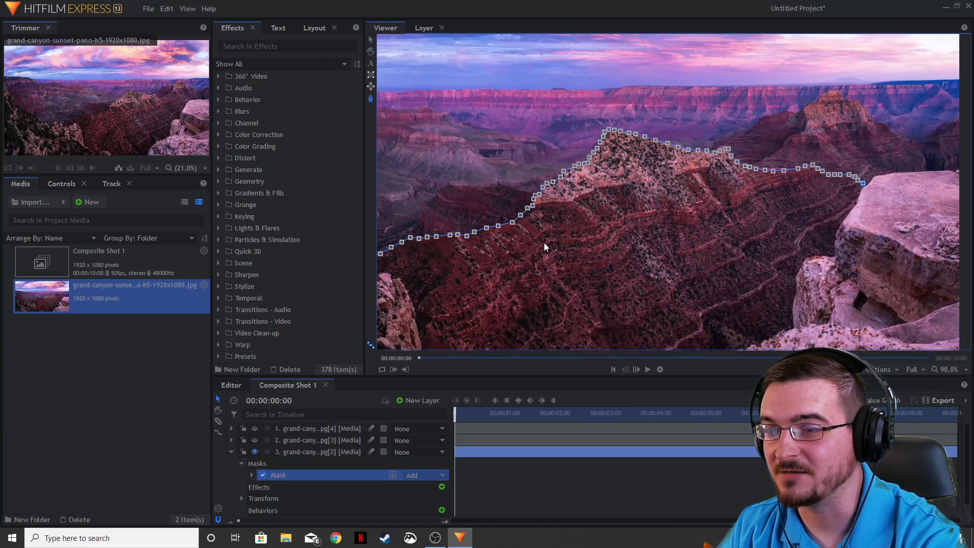
{"action": "scroll", "coordinate": [614, 234], "scroll_direction": "down", "scroll_amount": 3}
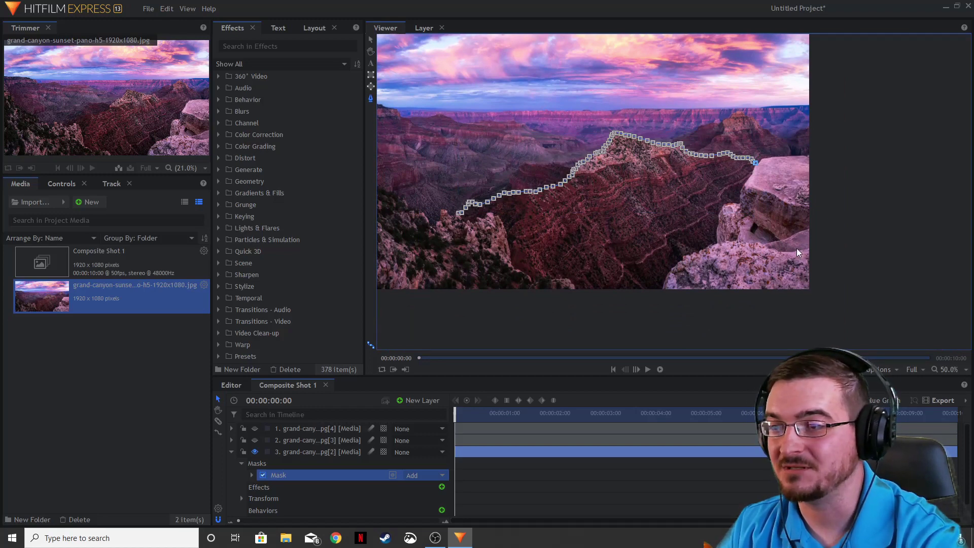
{"action": "left_click", "coordinate": [787, 191]}
{"action": "left_click", "coordinate": [784, 237]}
{"action": "left_click", "coordinate": [763, 259]}
{"action": "left_click", "coordinate": [721, 274]}
{"action": "left_click", "coordinate": [678, 301]}
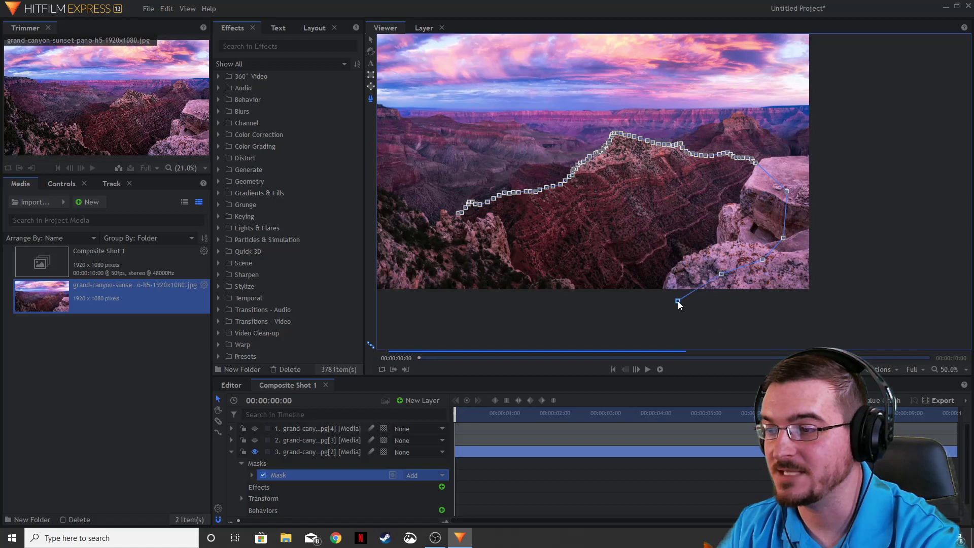
- Run the third layer's mask below the image and up through the left foreground ridge, closing it at the starting point
{"action": "left_click_drag", "start_coordinate": [546, 315], "coordinate": [646, 307]}
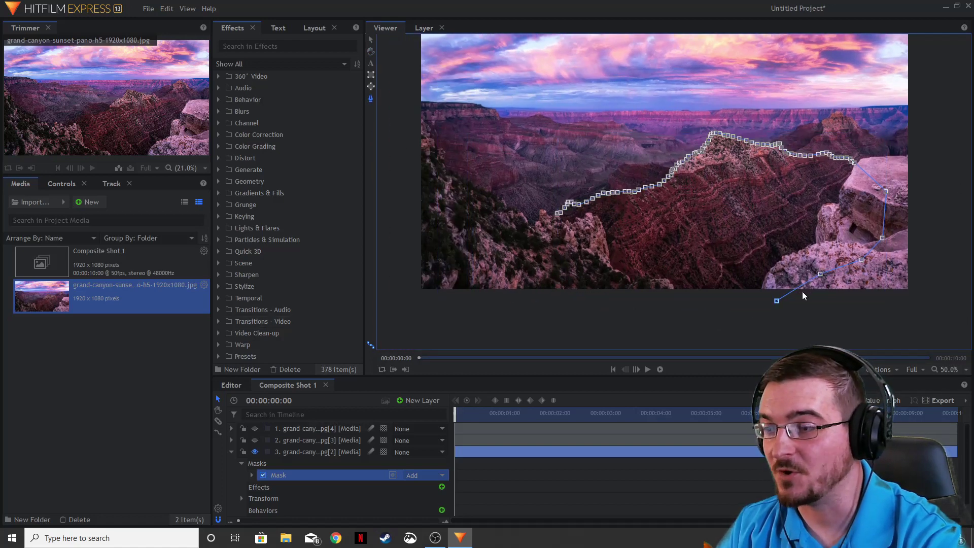
{"action": "left_click", "coordinate": [750, 305]}
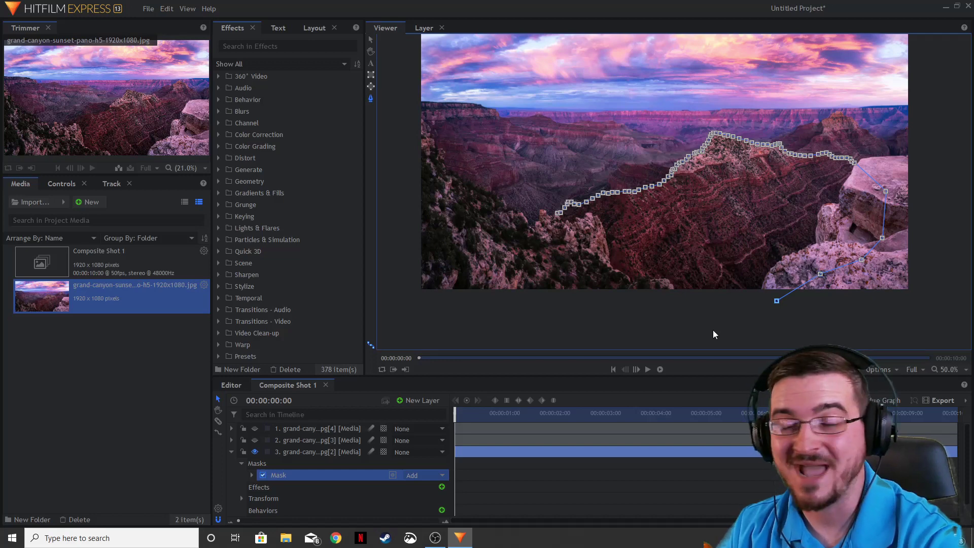
{"action": "left_click", "coordinate": [654, 304]}
{"action": "left_click", "coordinate": [610, 305]}
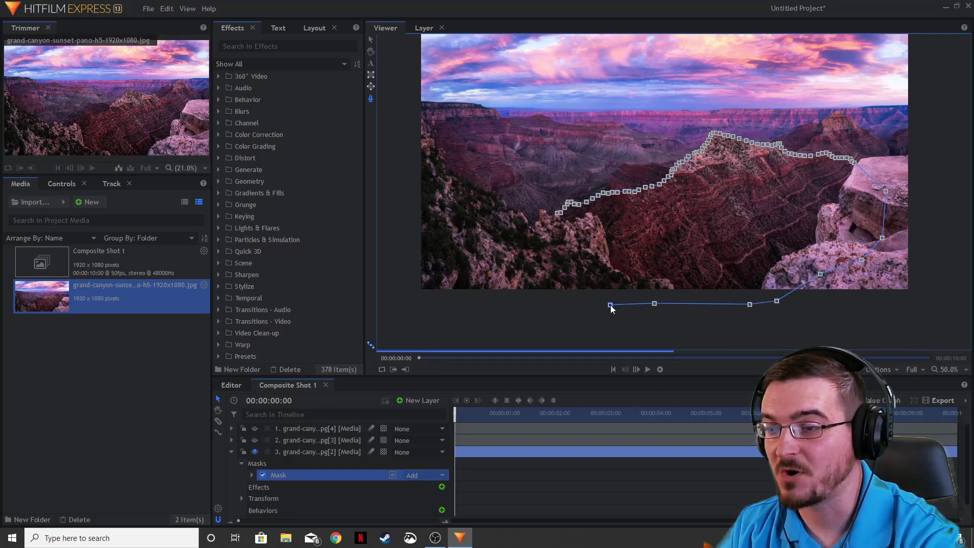
{"action": "left_click", "coordinate": [546, 291]}
{"action": "left_click", "coordinate": [537, 252]}
{"action": "left_click", "coordinate": [554, 227]}
{"action": "left_click", "coordinate": [558, 213]}
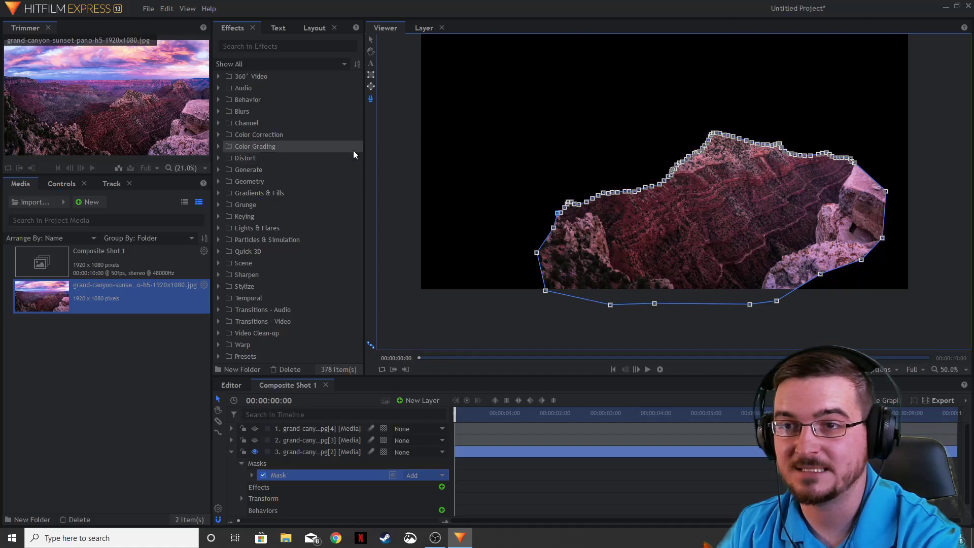
- Deselect the middle ridge mask, collapse its layer, and show all three masked layers together
{"action": "left_click", "coordinate": [371, 39]}
{"action": "left_click", "coordinate": [824, 321]}
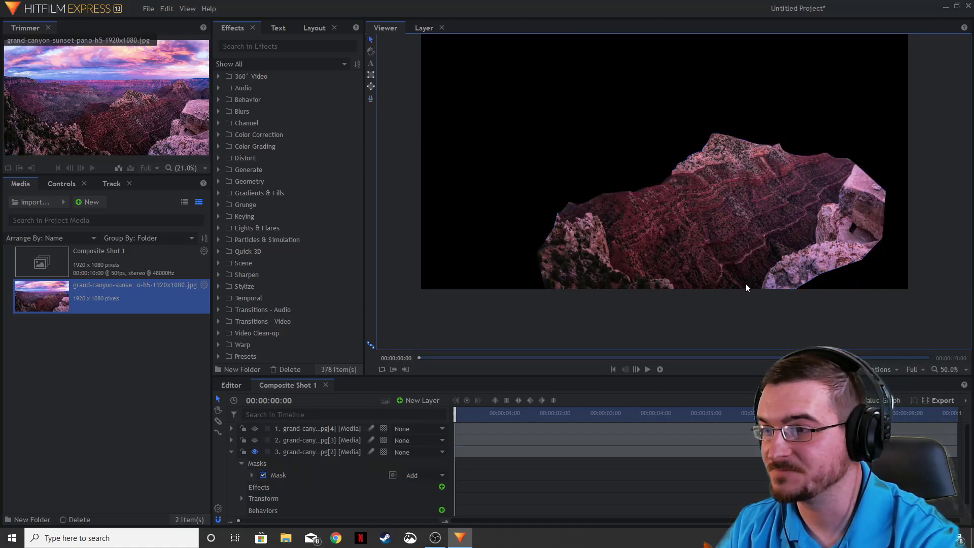
{"action": "left_click", "coordinate": [231, 452]}
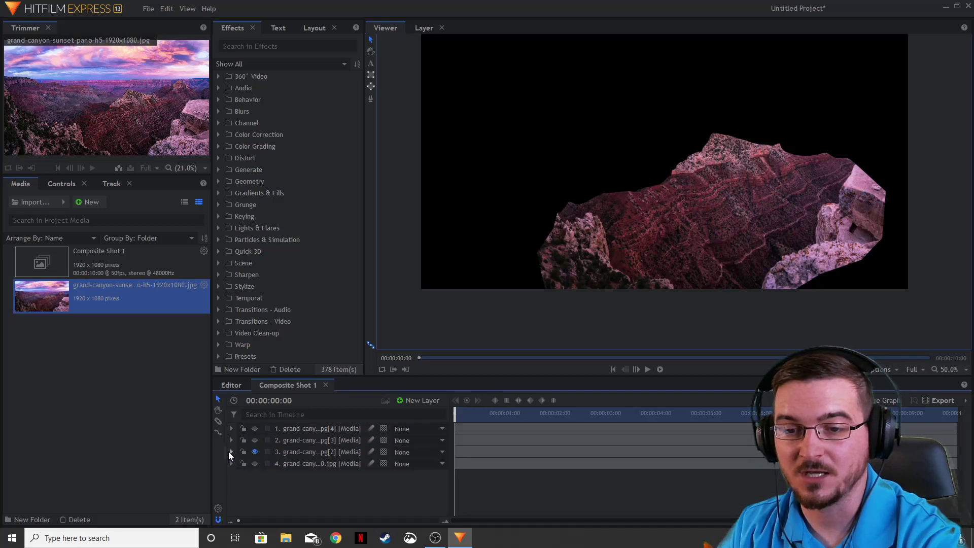
{"action": "left_click", "coordinate": [255, 440]}
{"action": "left_click", "coordinate": [254, 428]}
{"action": "left_click_drag", "start_coordinate": [788, 321], "coordinate": [786, 344]}
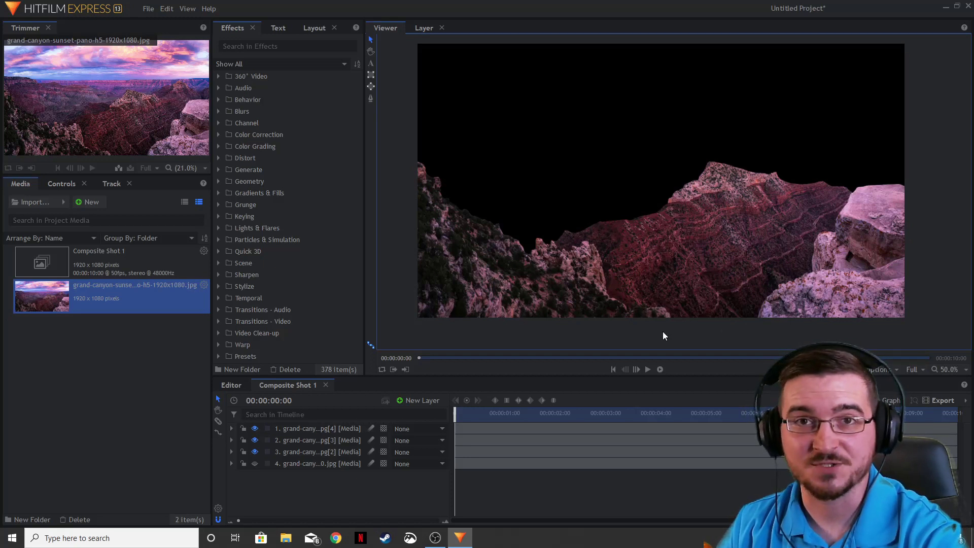
- Make the unmasked fourth layer visible and convert all four image layers to 3D planes, adding a camera
{"action": "left_click", "coordinate": [254, 463]}
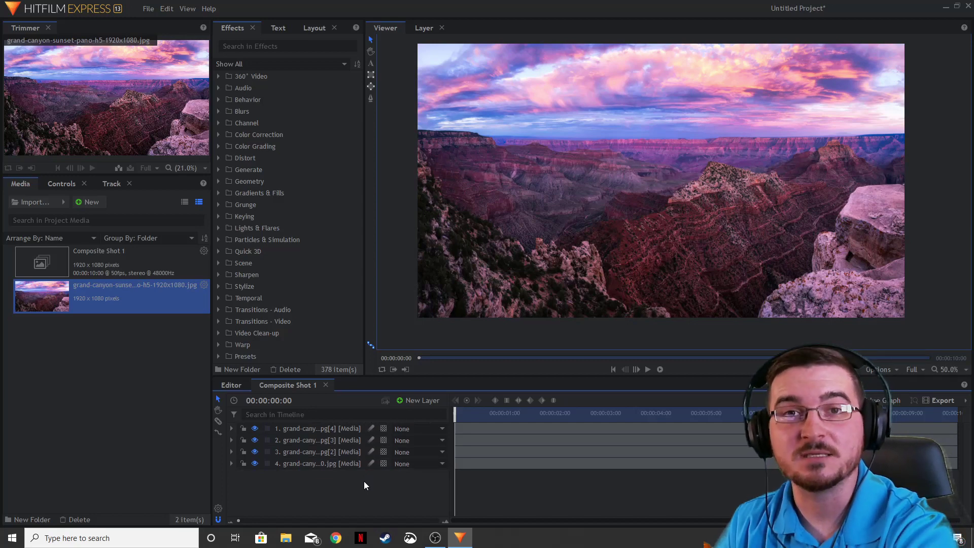
{"action": "left_click_drag", "start_coordinate": [364, 481], "coordinate": [327, 422]}
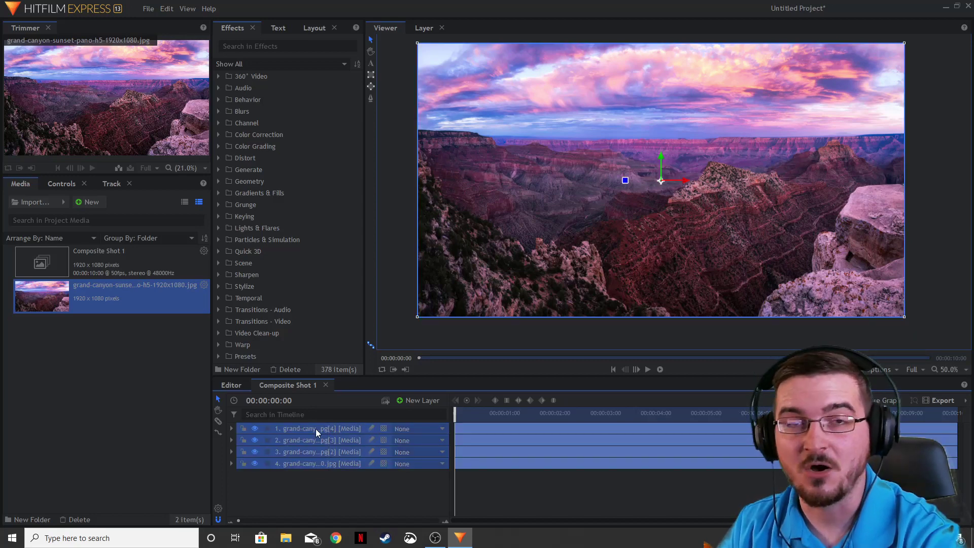
{"action": "left_click", "coordinate": [384, 428]}
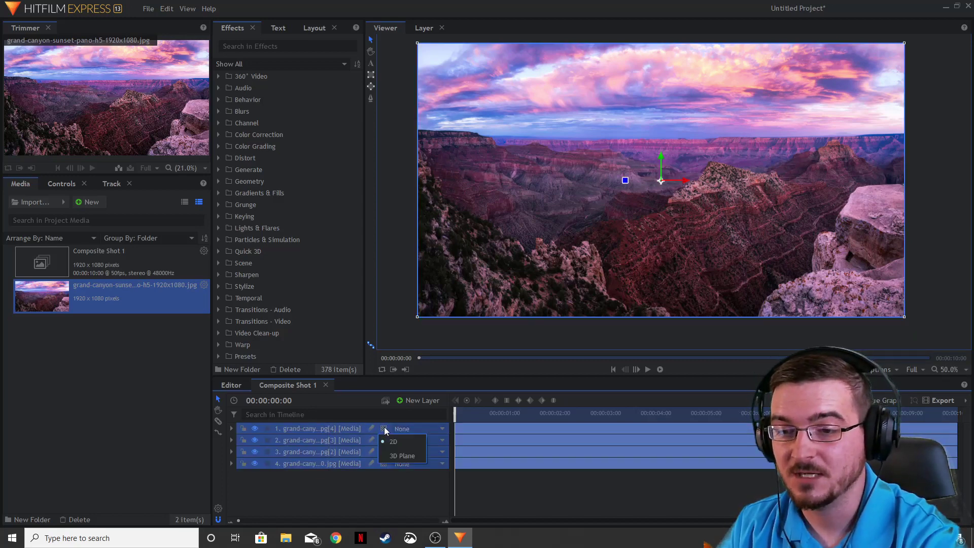
{"action": "left_click", "coordinate": [397, 455]}
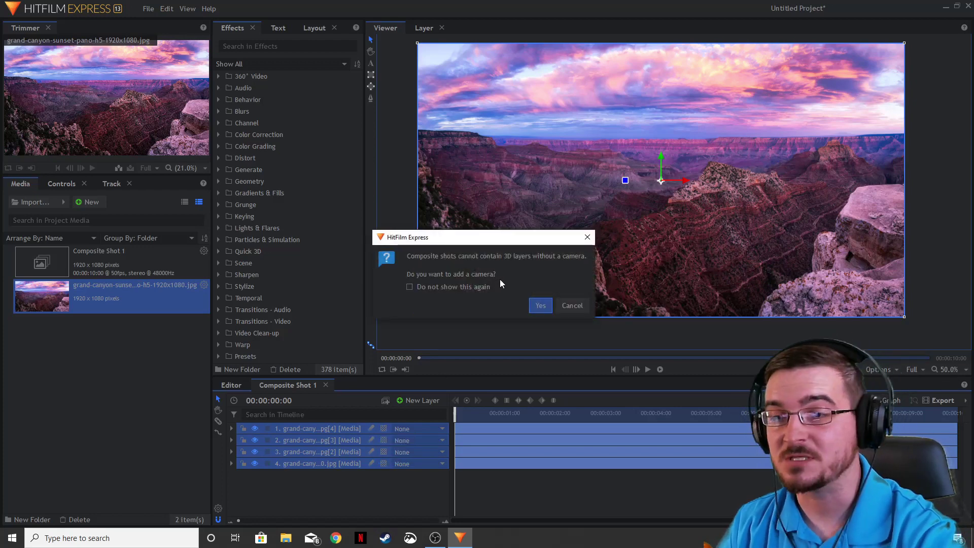
{"action": "left_click", "coordinate": [541, 305]}
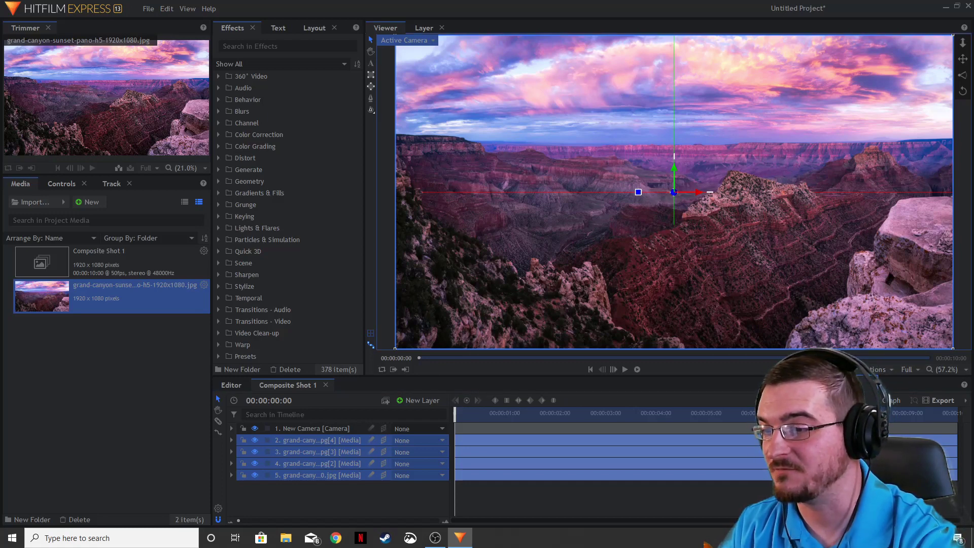
- Split the viewer into side-by-side Active Camera and Top views, turn off the grid, and frame the layer planes from above
{"action": "left_click", "coordinate": [681, 354]}
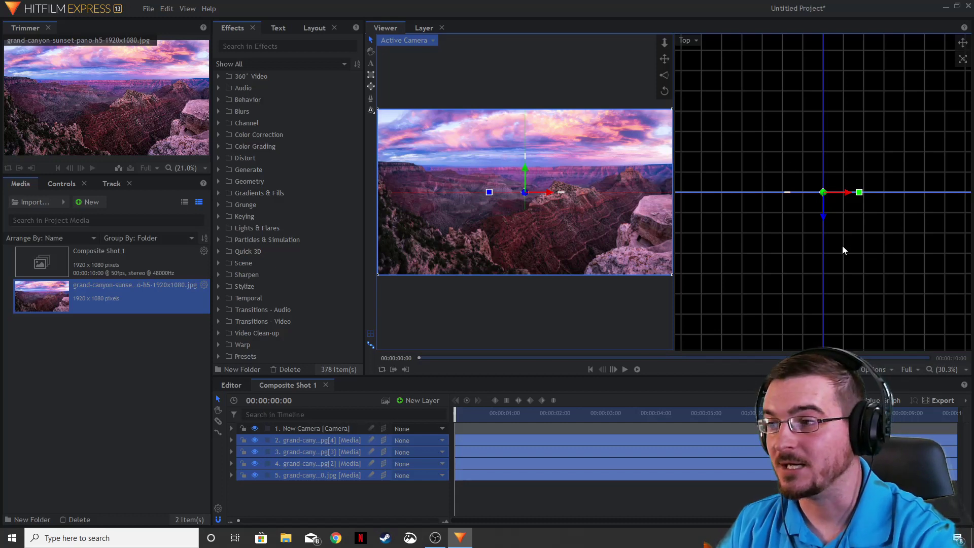
{"action": "left_click", "coordinate": [766, 234]}
{"action": "scroll", "coordinate": [764, 231], "scroll_direction": "down", "scroll_amount": 5}
{"action": "left_click_drag", "start_coordinate": [748, 248], "coordinate": [793, 224]}
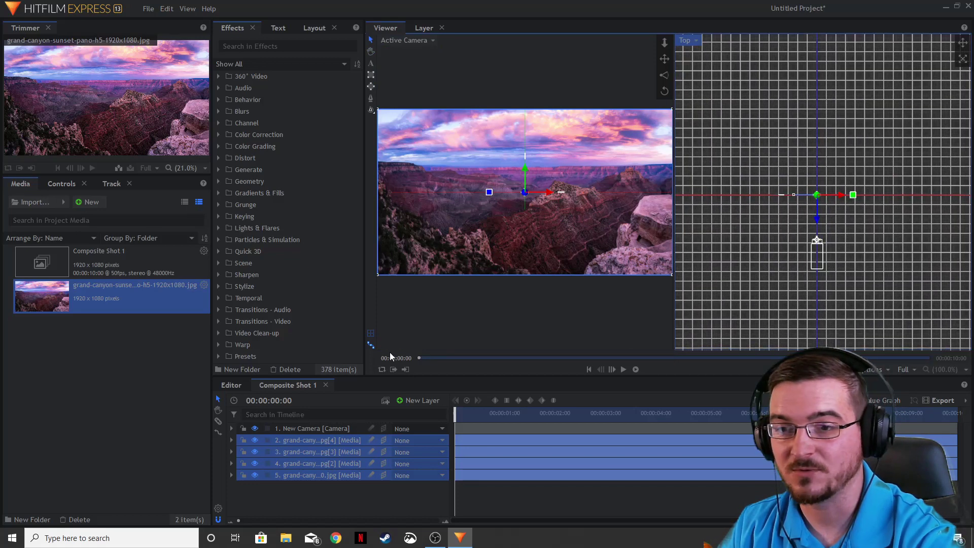
{"action": "left_click", "coordinate": [371, 335]}
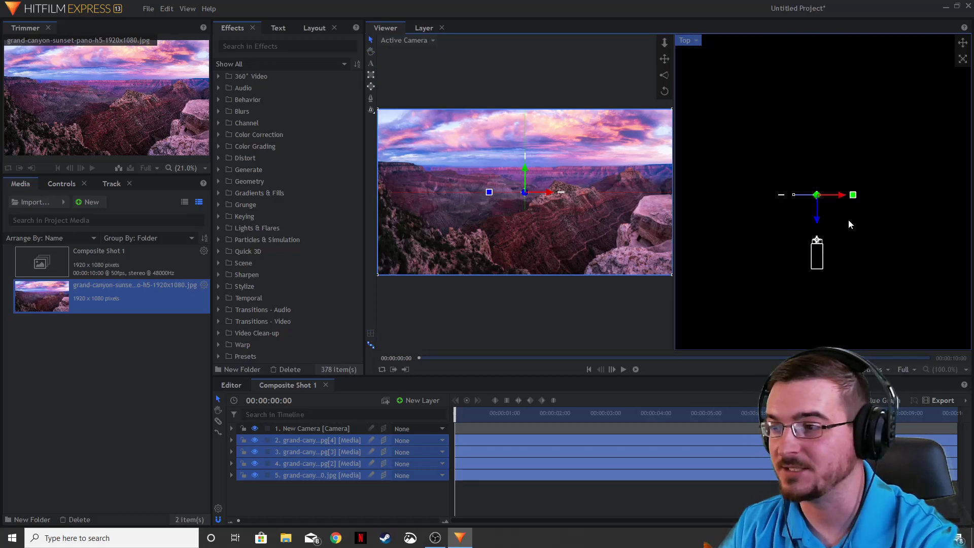
{"action": "scroll", "coordinate": [826, 222], "scroll_direction": "up", "scroll_amount": 1}
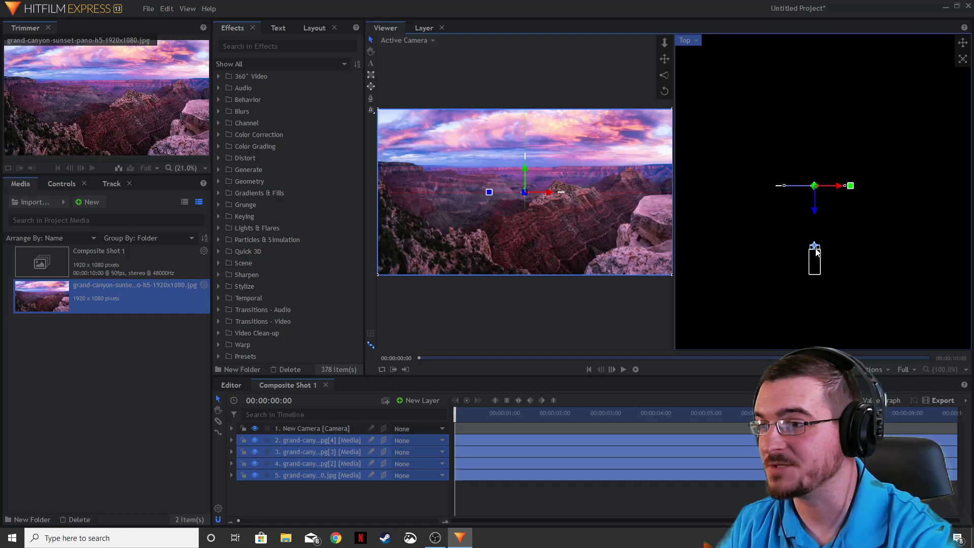
{"action": "scroll", "coordinate": [817, 193], "scroll_direction": "up", "scroll_amount": 4}
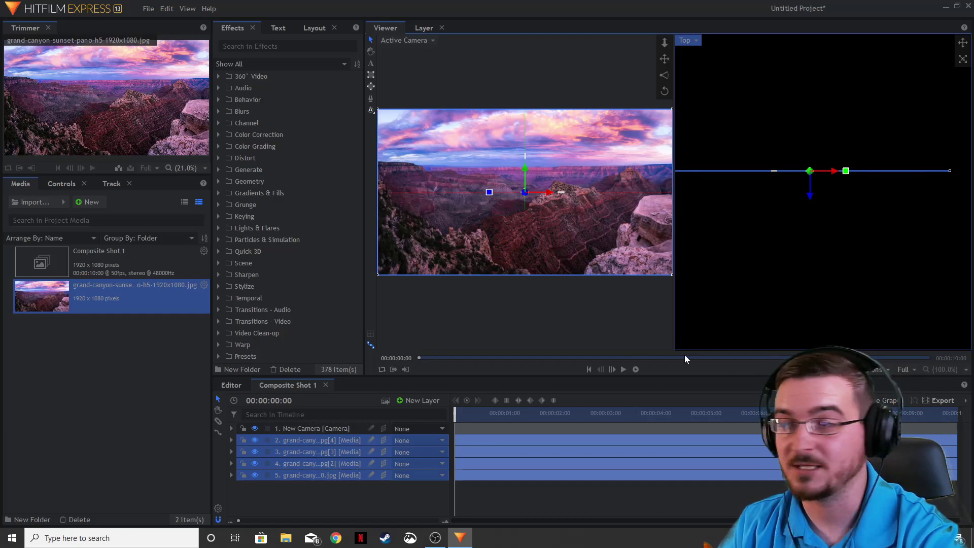
{"action": "scroll", "coordinate": [846, 212], "scroll_direction": "down", "scroll_amount": 2}
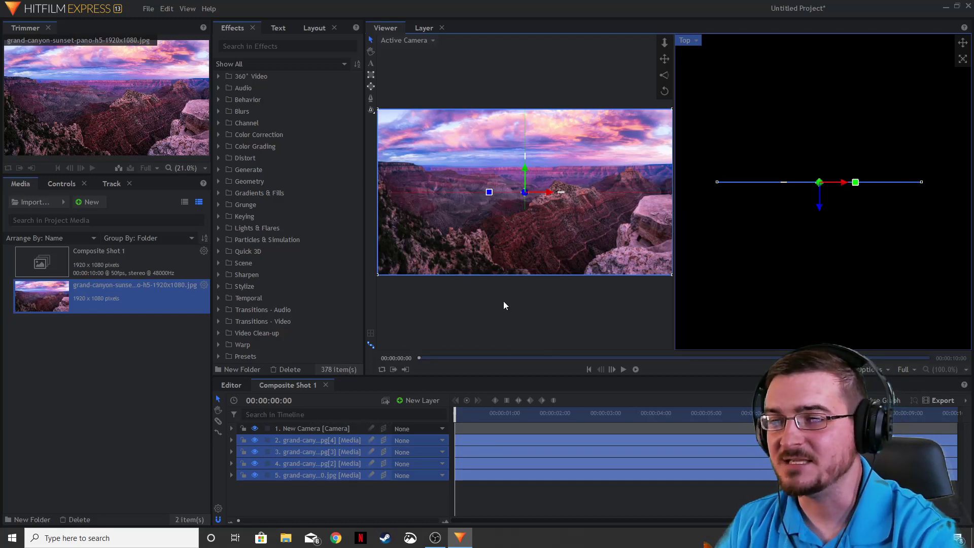
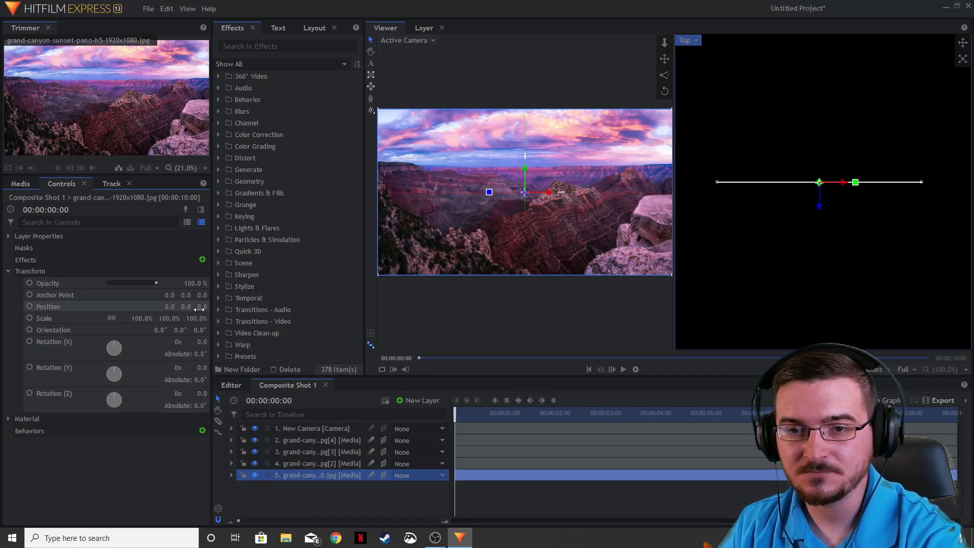
- Set the Z position of the unmasked background layer to -400
{"action": "left_click_drag", "start_coordinate": [202, 307], "coordinate": [151, 306]}
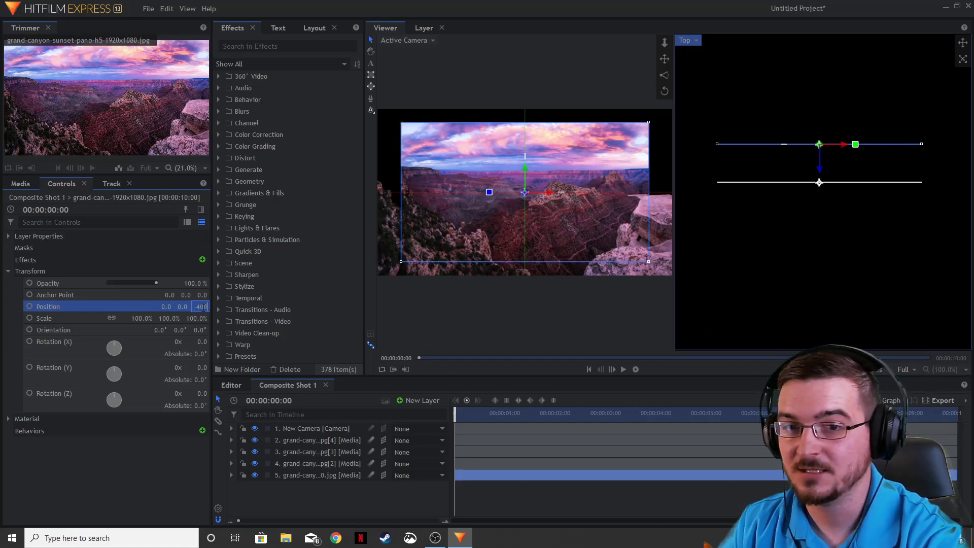
{"action": "key", "text": "Return"}
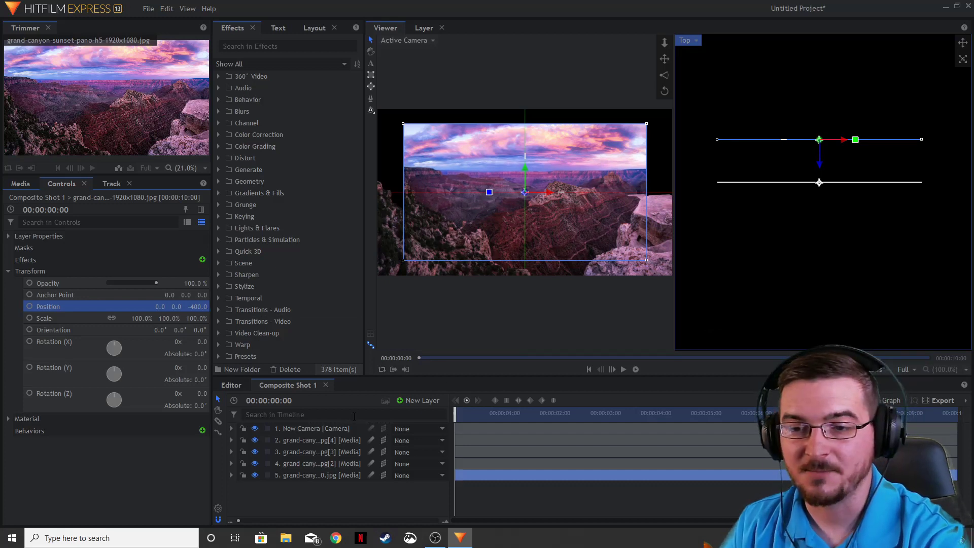
- Check the new camera's transform values and the Active Camera view
{"action": "left_click", "coordinate": [318, 428]}
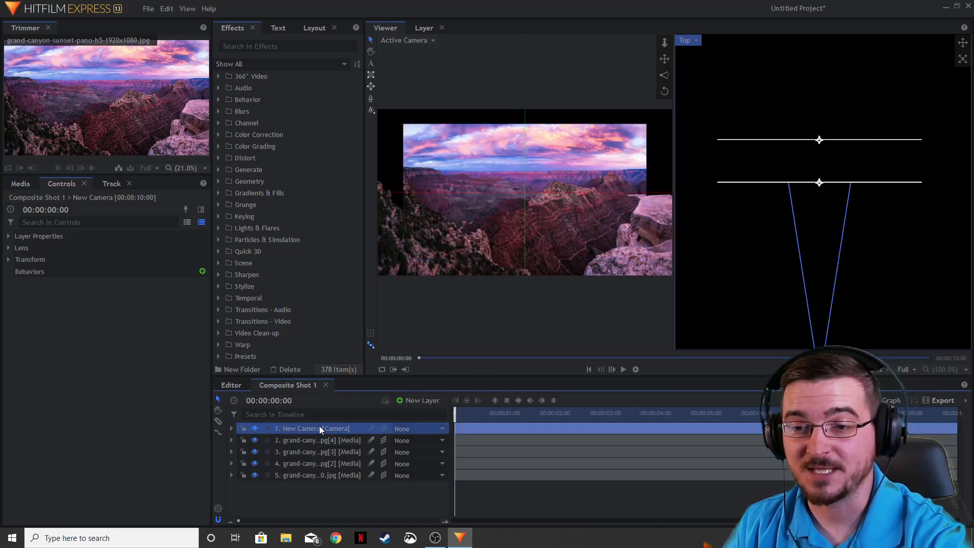
{"action": "left_click", "coordinate": [10, 260]}
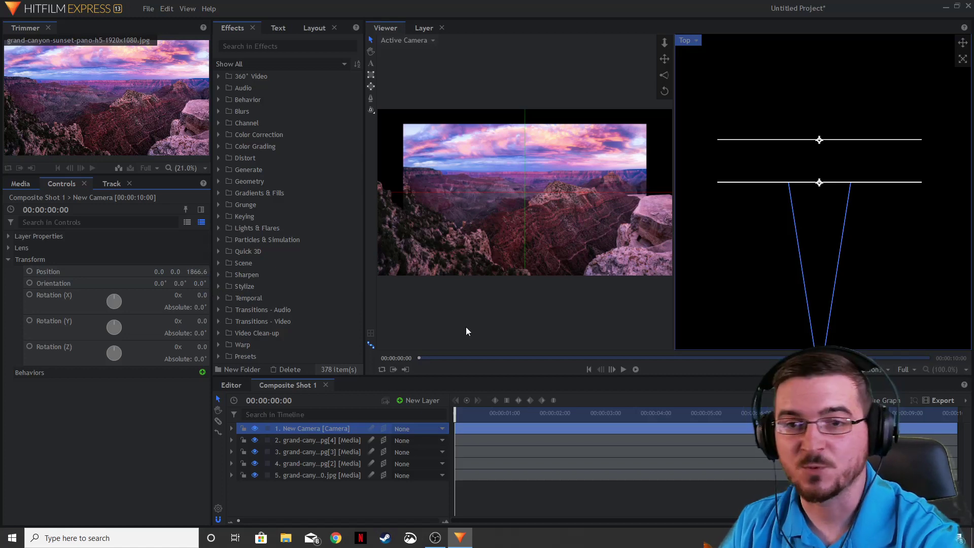
{"action": "left_click", "coordinate": [8, 259]}
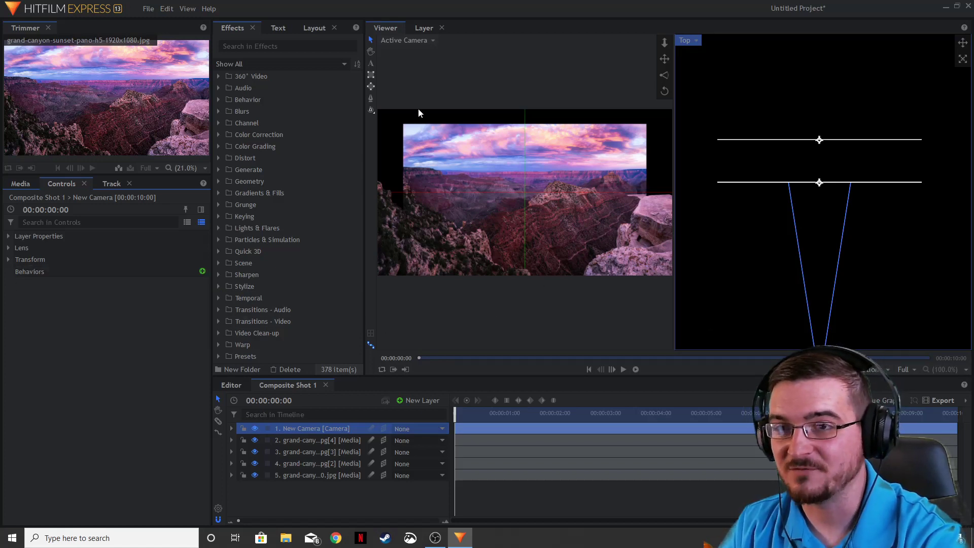
{"action": "left_click", "coordinate": [477, 95]}
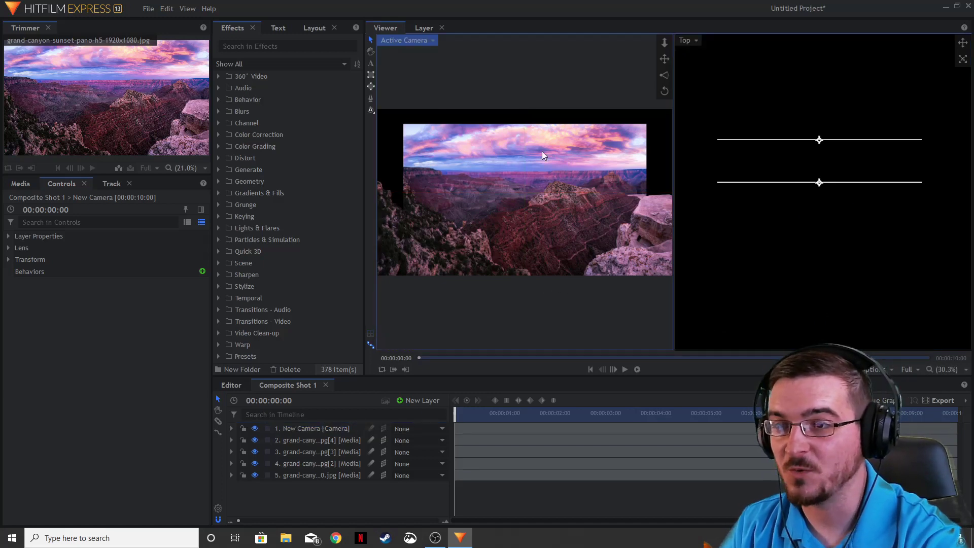
- Move the masked jpg[3] layer back in depth to a Z position of -128
{"action": "left_click", "coordinate": [308, 452]}
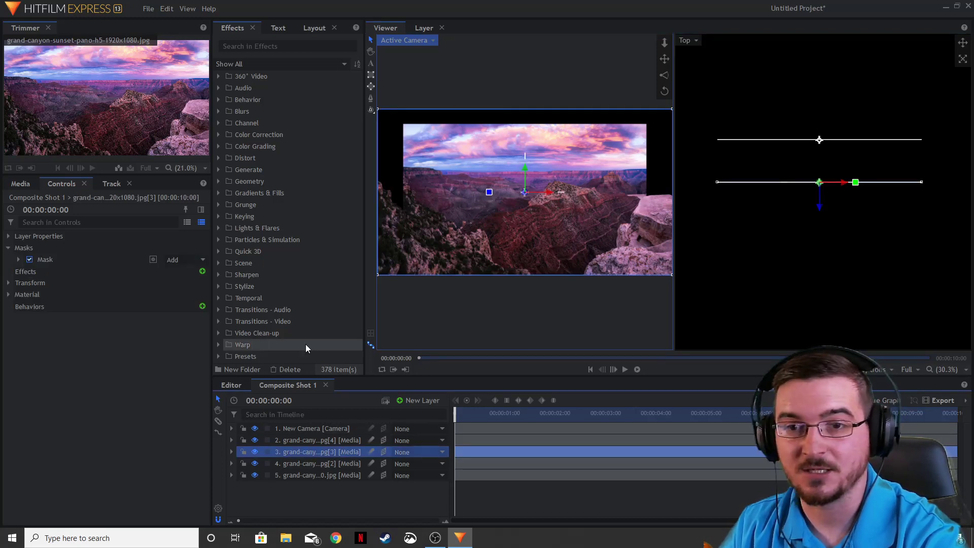
{"action": "left_click", "coordinate": [8, 283]}
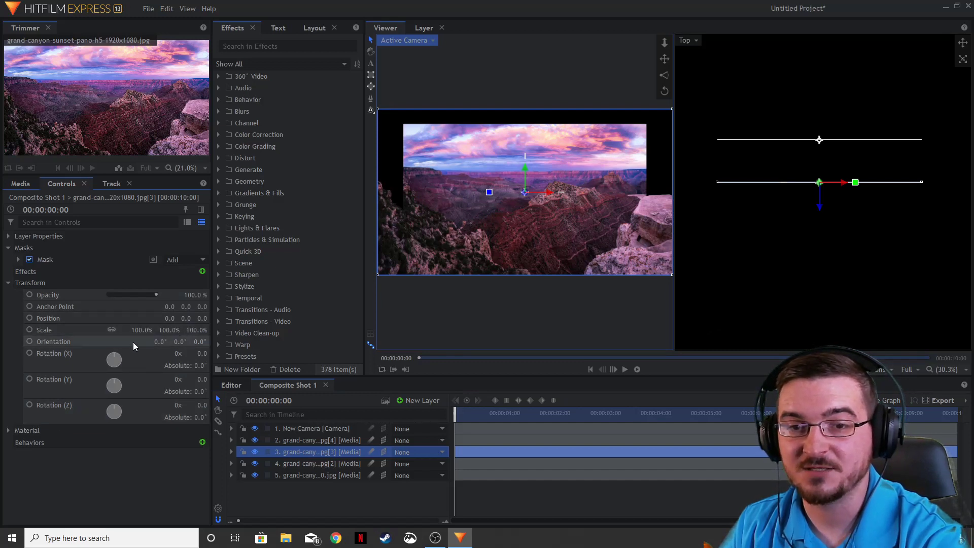
{"action": "left_click_drag", "start_coordinate": [202, 318], "coordinate": [165, 329]}
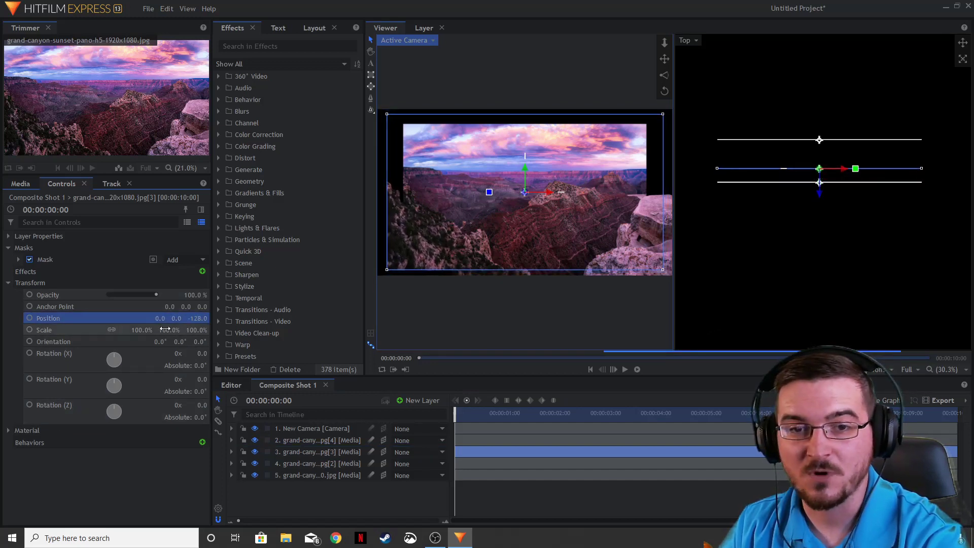
- Review the position values of the masked jpg[4] layer and the unmasked background layer
{"action": "left_click", "coordinate": [325, 440]}
{"action": "left_click", "coordinate": [9, 283]}
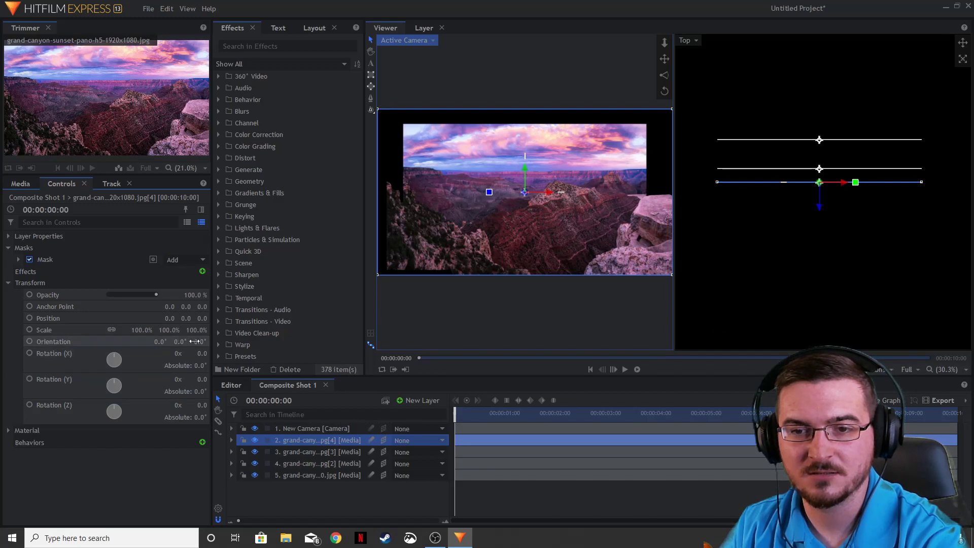
{"action": "left_click", "coordinate": [7, 285]}
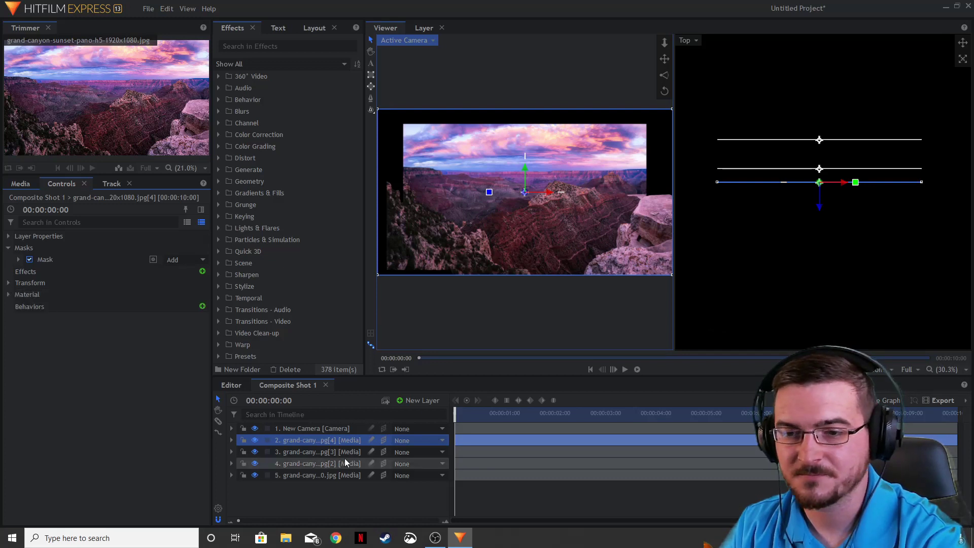
{"action": "left_click", "coordinate": [305, 475]}
{"action": "left_click", "coordinate": [13, 275]}
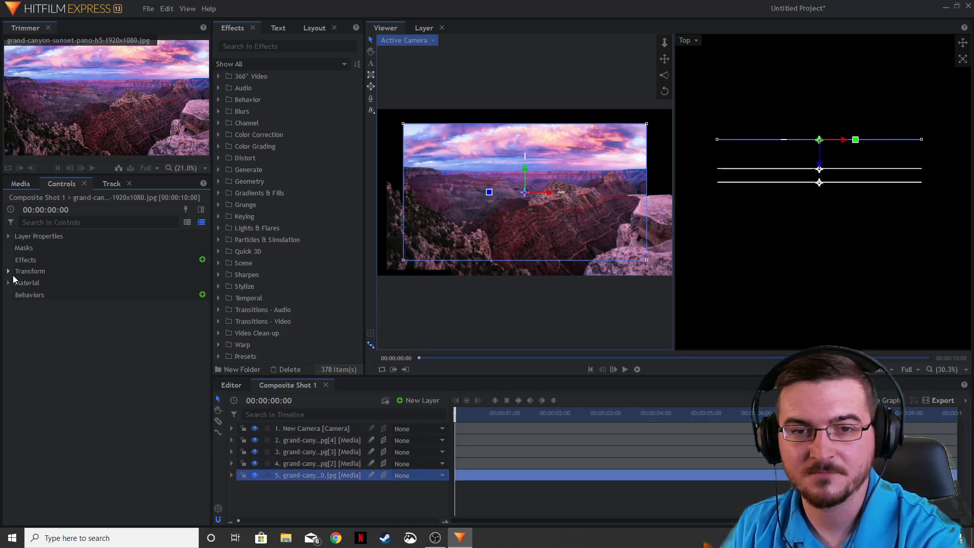
{"action": "left_click", "coordinate": [7, 272]}
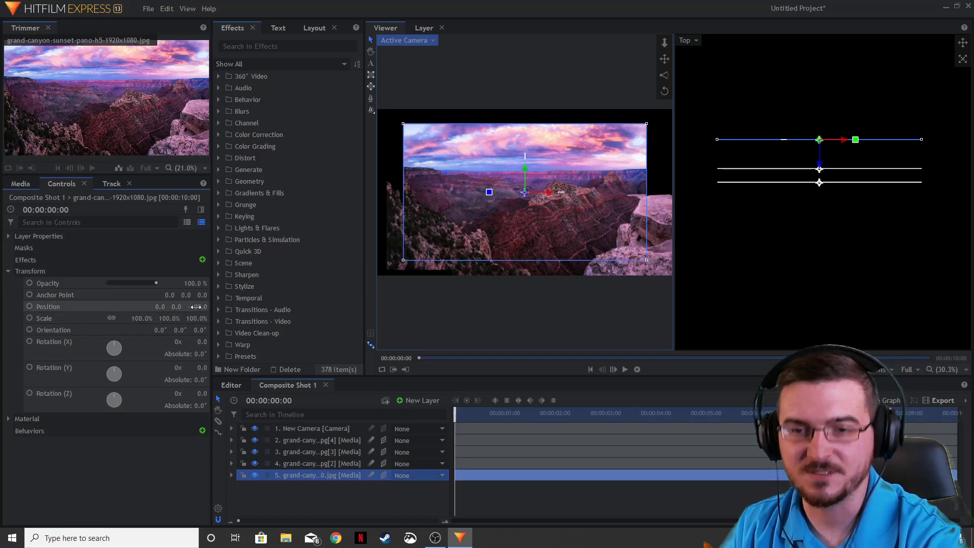
{"action": "left_click", "coordinate": [9, 272]}
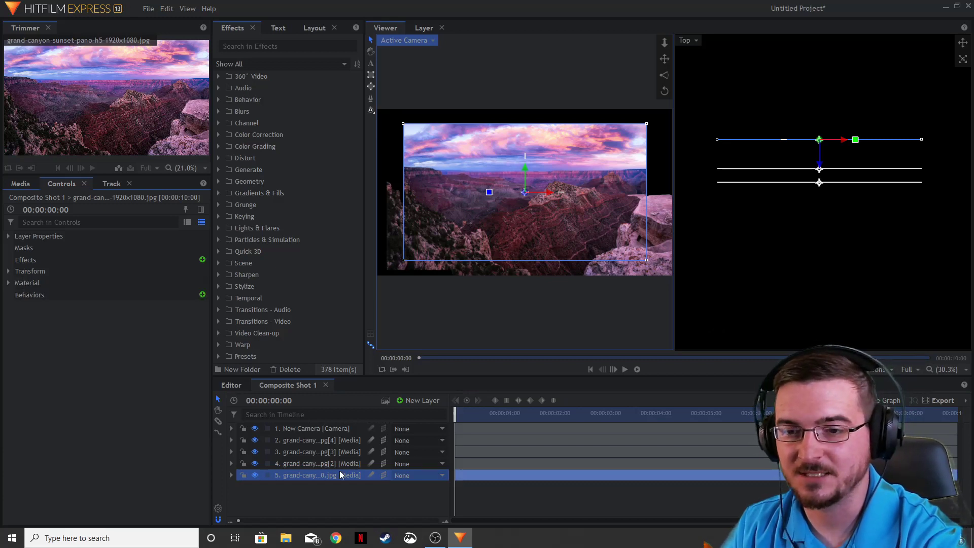
- Set the Z position of the masked jpg[2] layer to -300
{"action": "left_click", "coordinate": [319, 465]}
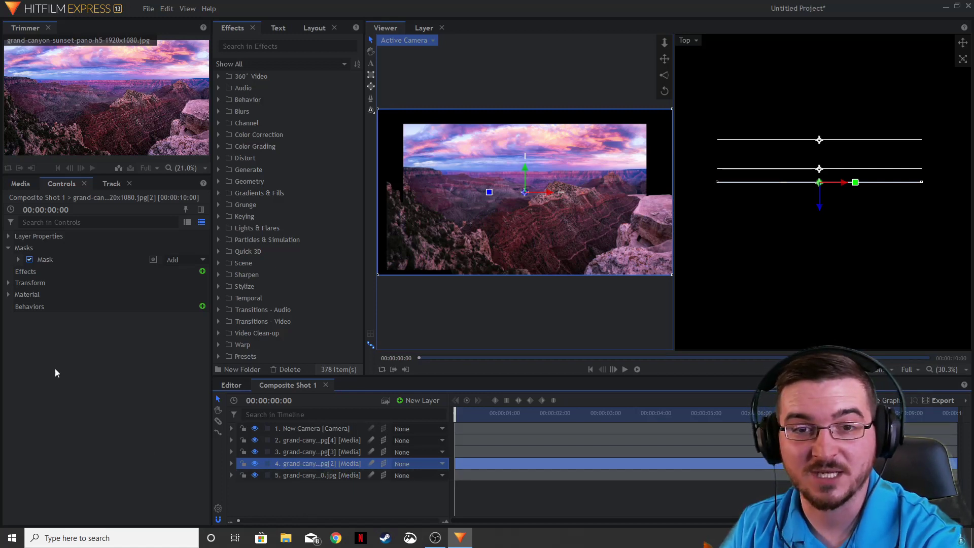
{"action": "left_click", "coordinate": [8, 282]}
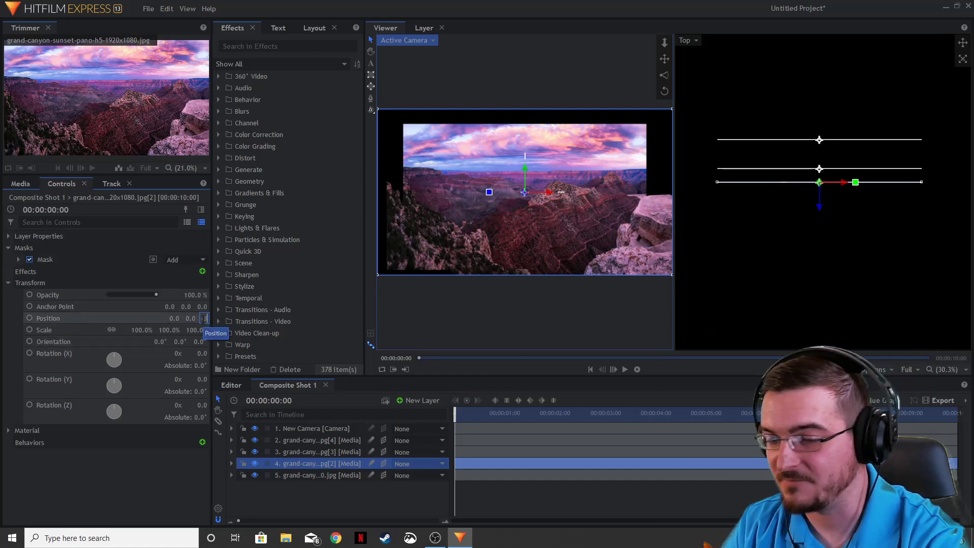
{"action": "left_click_drag", "start_coordinate": [204, 318], "coordinate": [201, 318]}
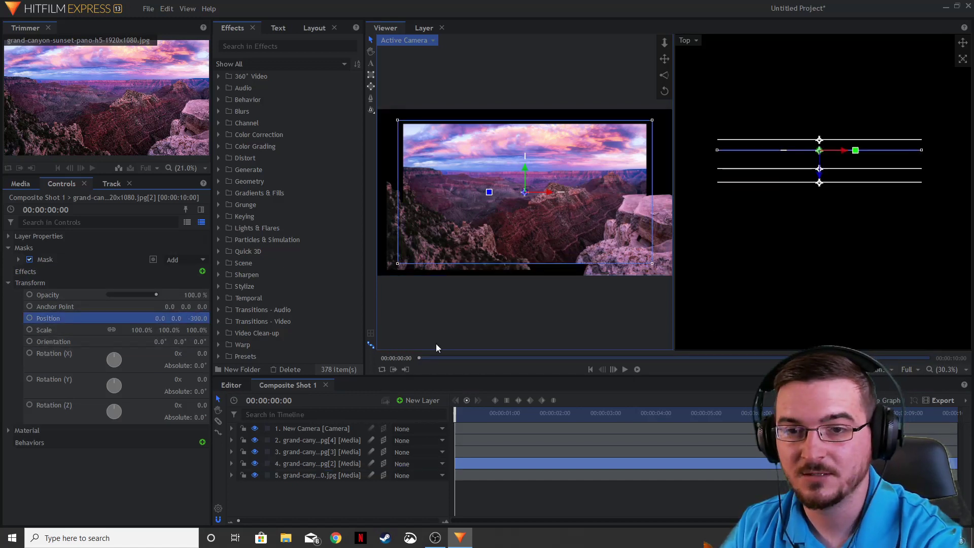
- Set the Z position of the masked jpg[3] layer to -200
{"action": "left_click", "coordinate": [313, 453]}
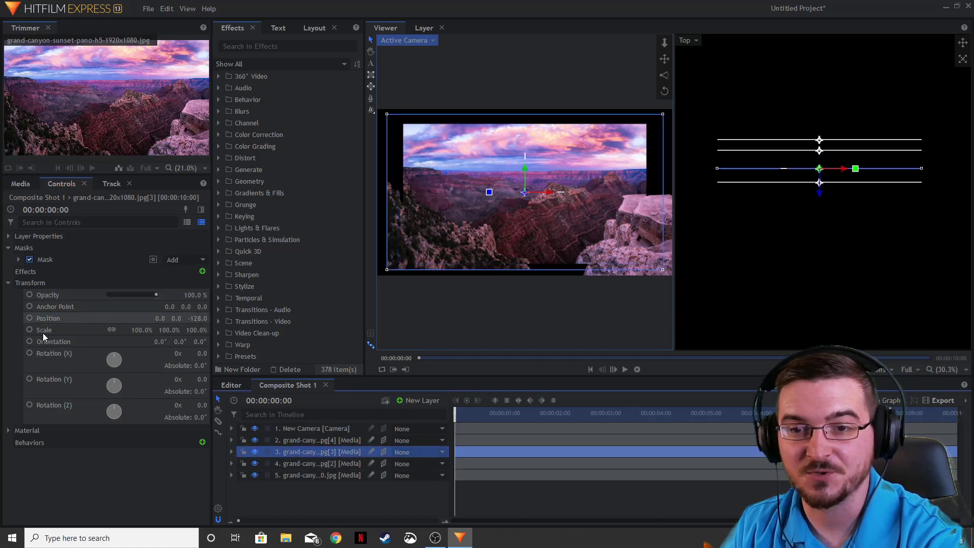
{"action": "left_click", "coordinate": [202, 318]}
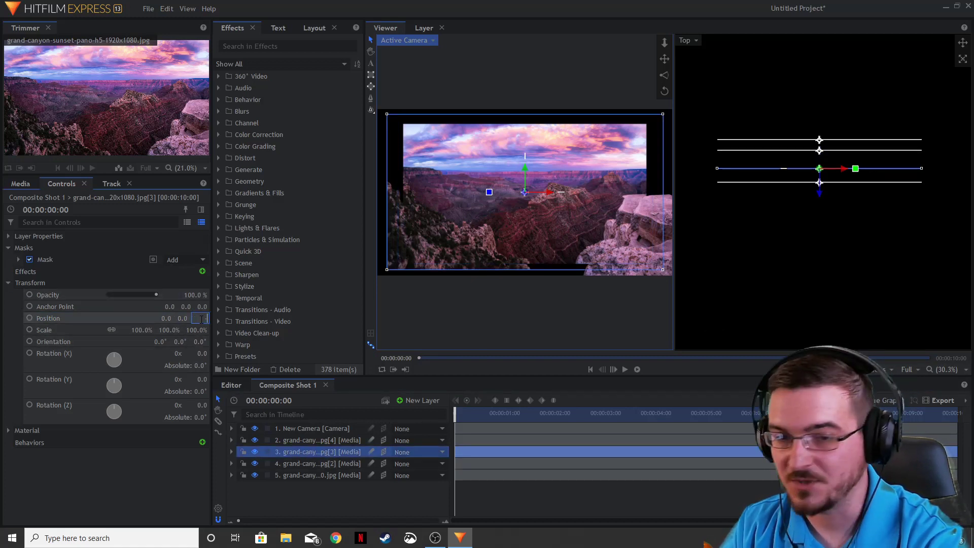
{"action": "type", "text": "-200"}
{"action": "key", "text": "Return"}
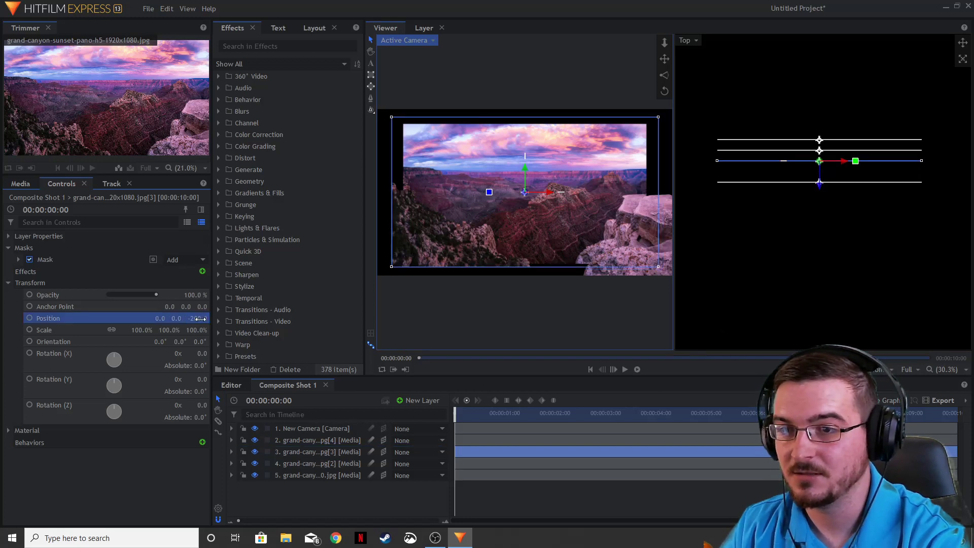
- Set the Z position of the masked jpg[4] layer to -100
{"action": "left_click", "coordinate": [367, 440]}
{"action": "left_click", "coordinate": [9, 282]}
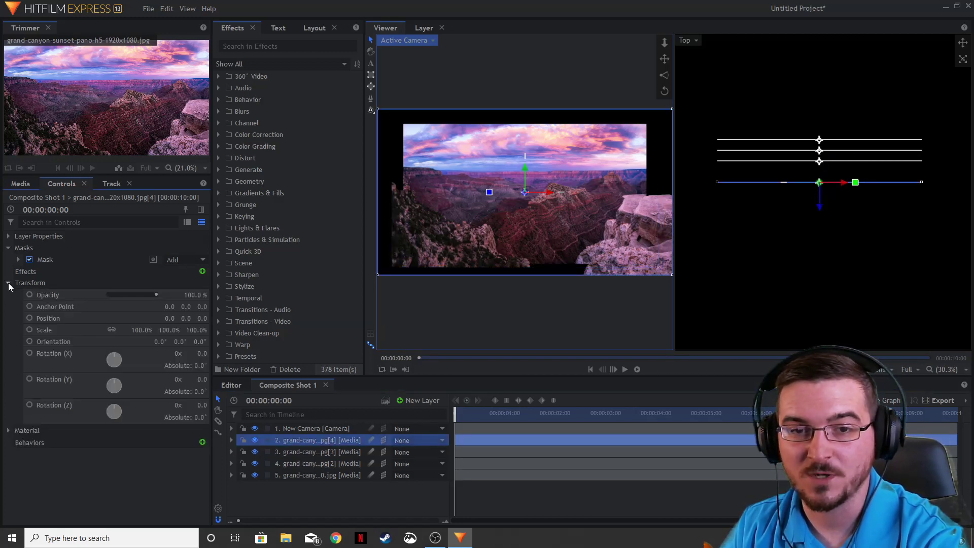
{"action": "left_click", "coordinate": [203, 318]}
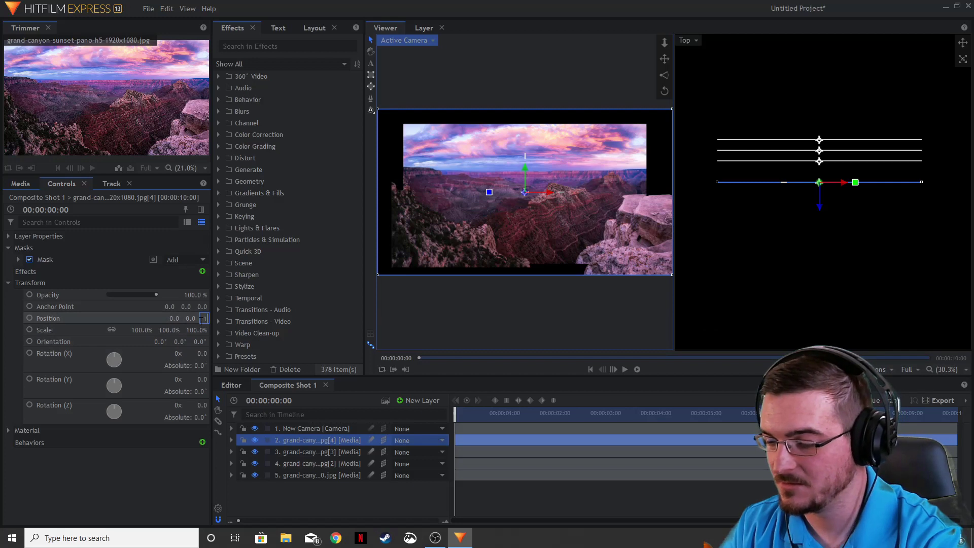
{"action": "type", "text": "-100"}
{"action": "key", "text": "Return"}
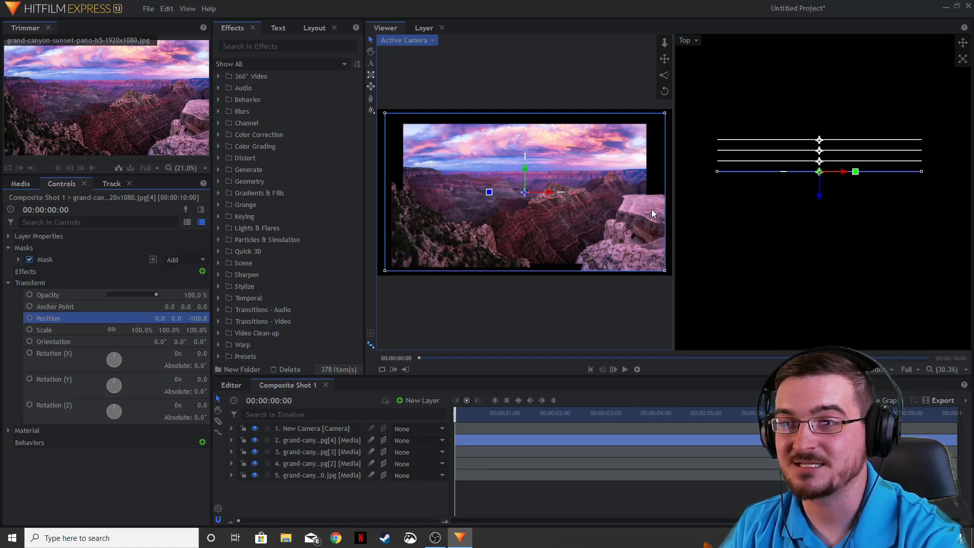
- Move the camera forward along its Z axis in the Top view until the layers fill the Active Camera frame
{"action": "scroll", "coordinate": [860, 276], "scroll_direction": "down", "scroll_amount": 3}
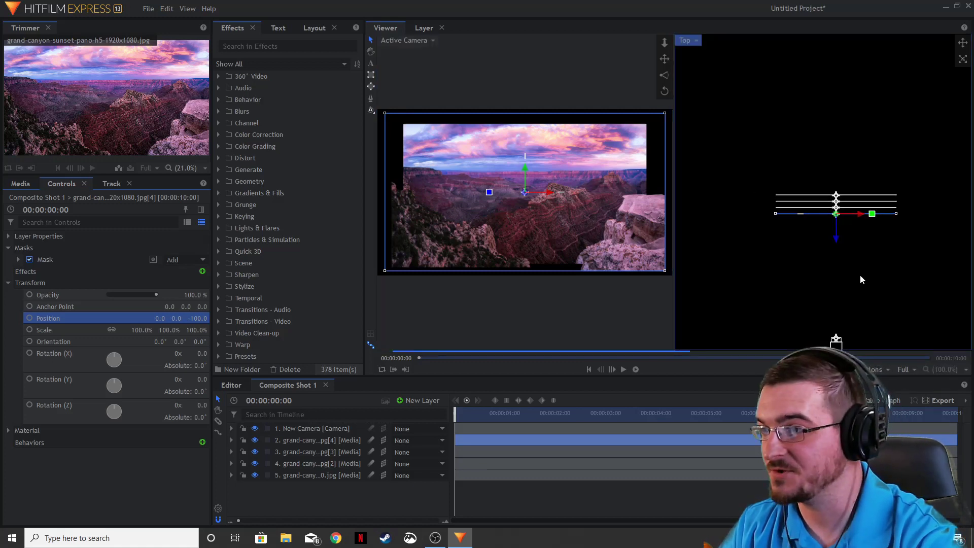
{"action": "left_click", "coordinate": [839, 332]}
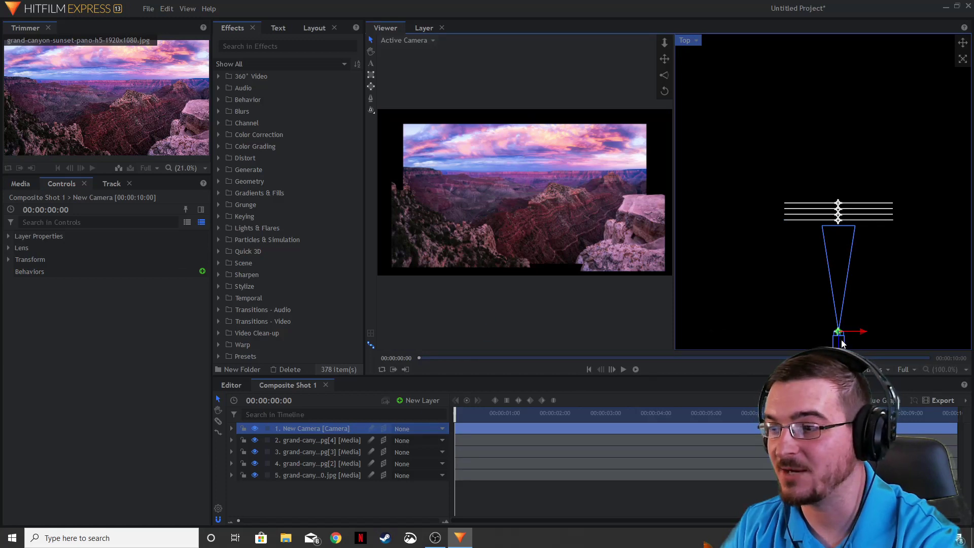
{"action": "scroll", "coordinate": [782, 277], "scroll_direction": "down", "scroll_amount": 2}
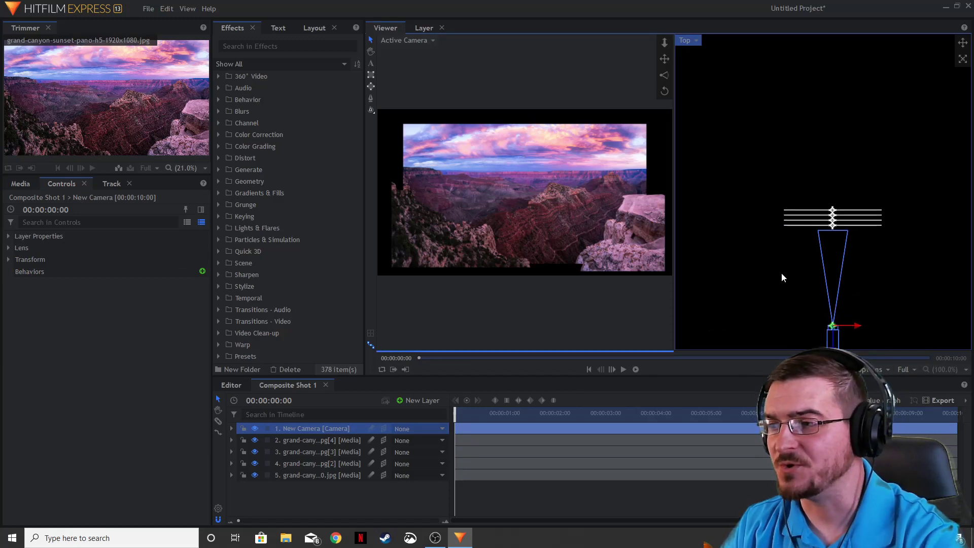
{"action": "left_click_drag", "start_coordinate": [774, 259], "coordinate": [776, 195]}
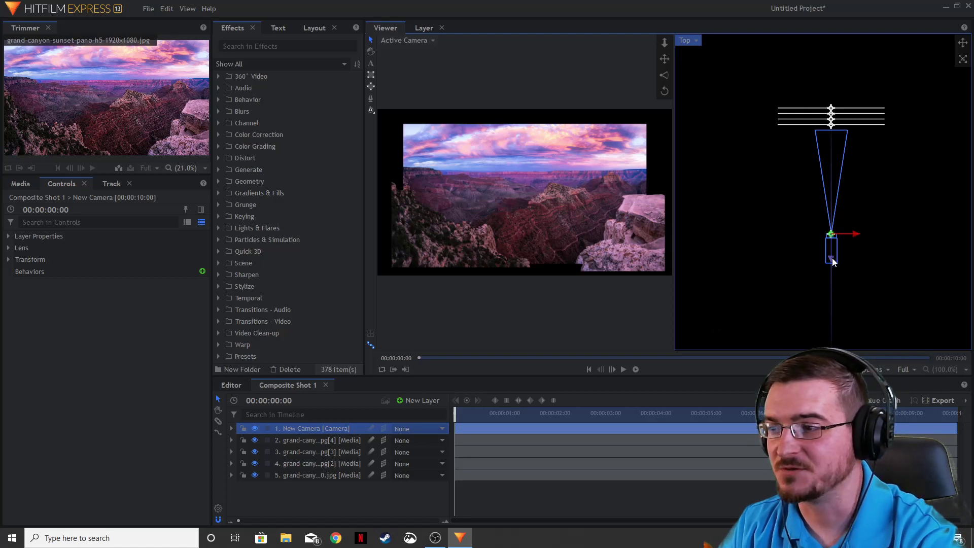
{"action": "left_click_drag", "start_coordinate": [834, 262], "coordinate": [834, 256]}
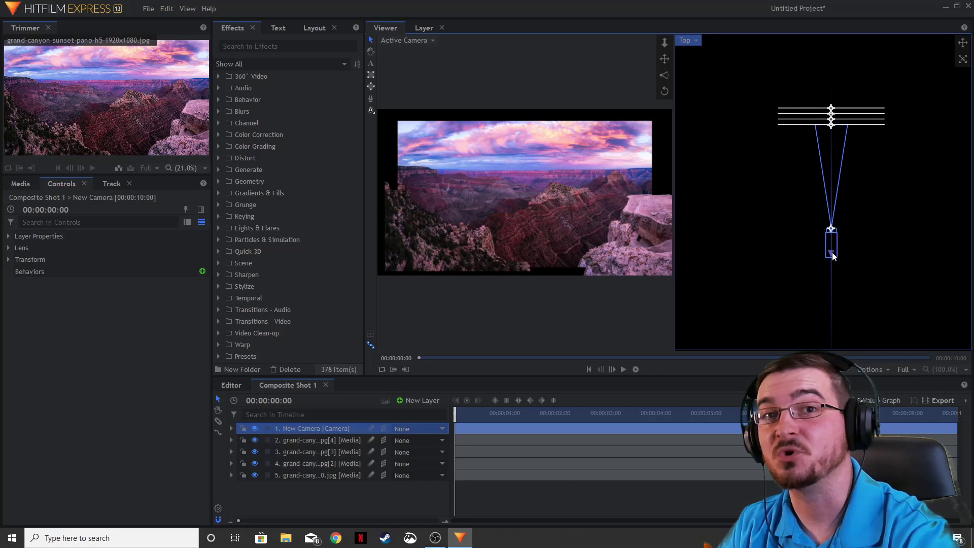
{"action": "left_click_drag", "start_coordinate": [834, 256], "coordinate": [833, 233]}
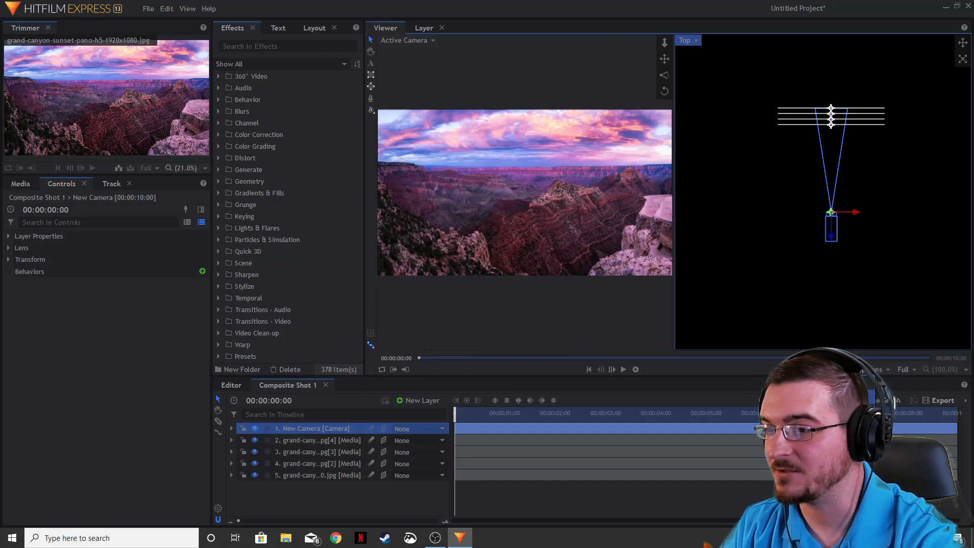
- Show only the Active Camera view and inspect the image's right edge for uncovered gaps
{"action": "key", "text": "grave"}
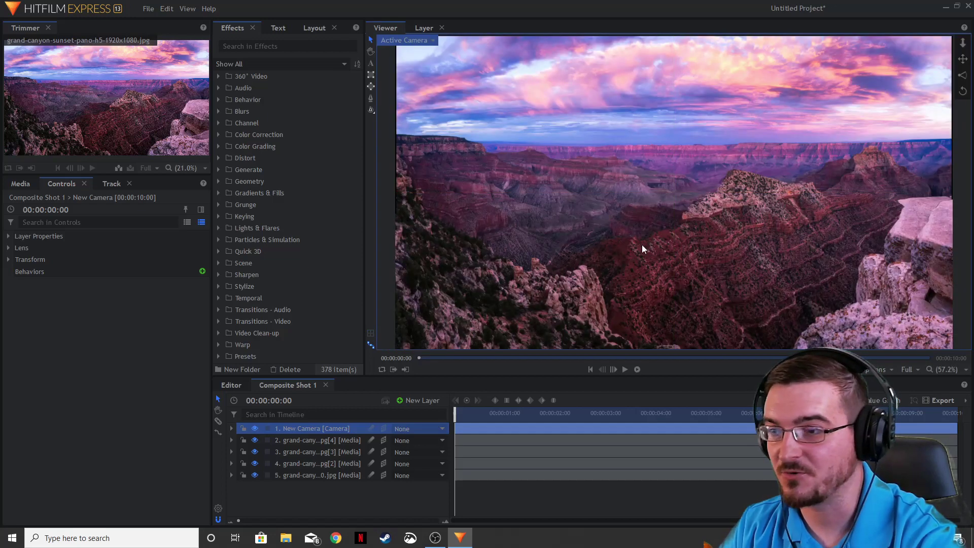
{"action": "scroll", "coordinate": [626, 223], "scroll_direction": "down", "scroll_amount": 3}
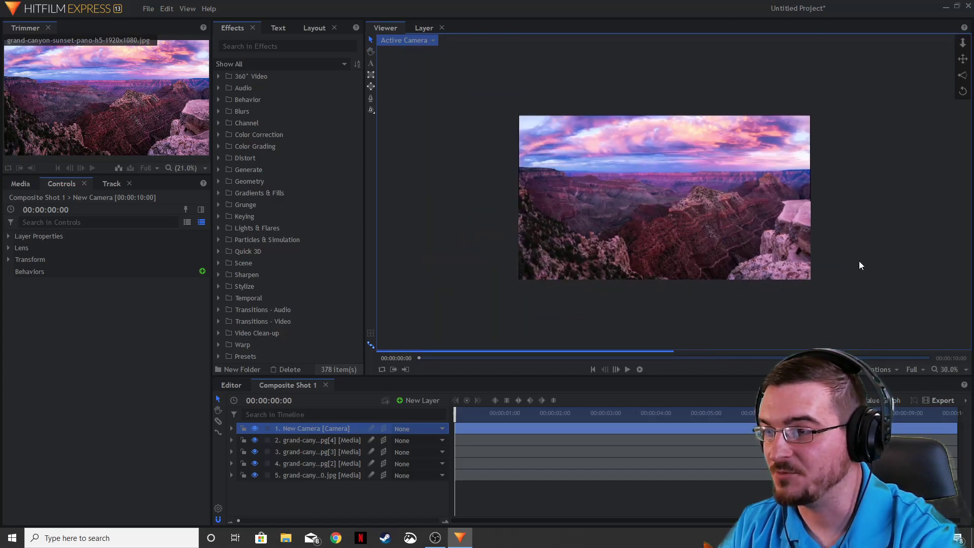
{"action": "scroll", "coordinate": [718, 233], "scroll_direction": "up", "scroll_amount": 2}
{"action": "scroll", "coordinate": [868, 162], "scroll_direction": "up", "scroll_amount": 2}
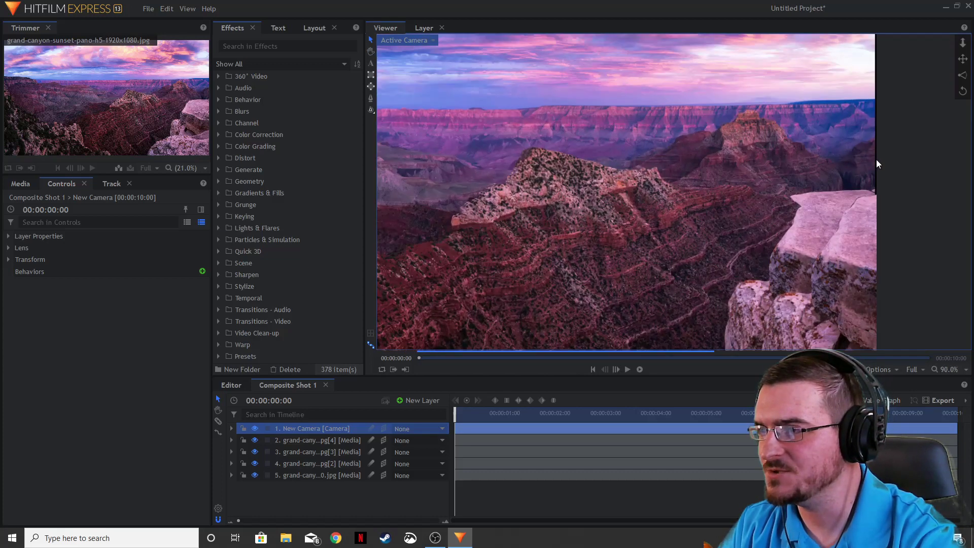
{"action": "scroll", "coordinate": [877, 160], "scroll_direction": "up", "scroll_amount": 3}
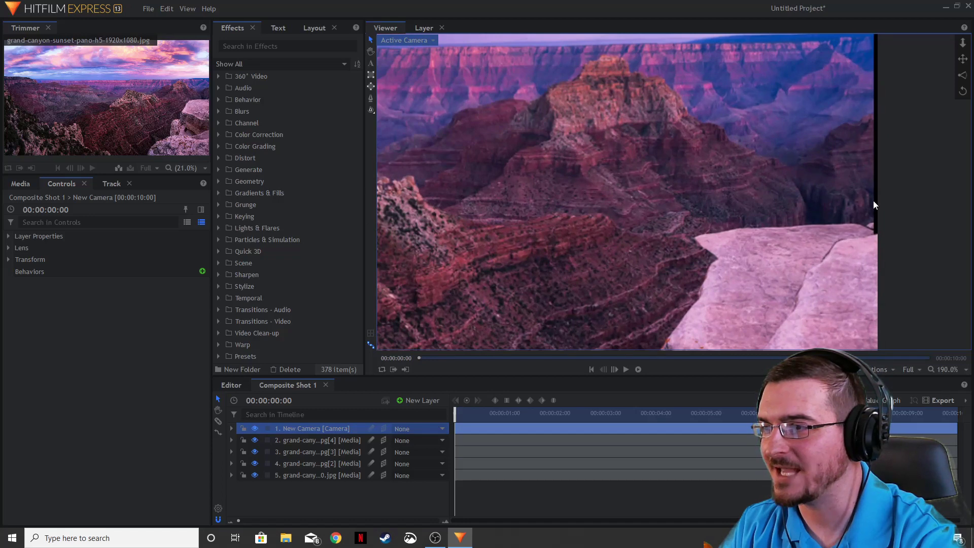
{"action": "scroll", "coordinate": [874, 202], "scroll_direction": "down", "scroll_amount": 4}
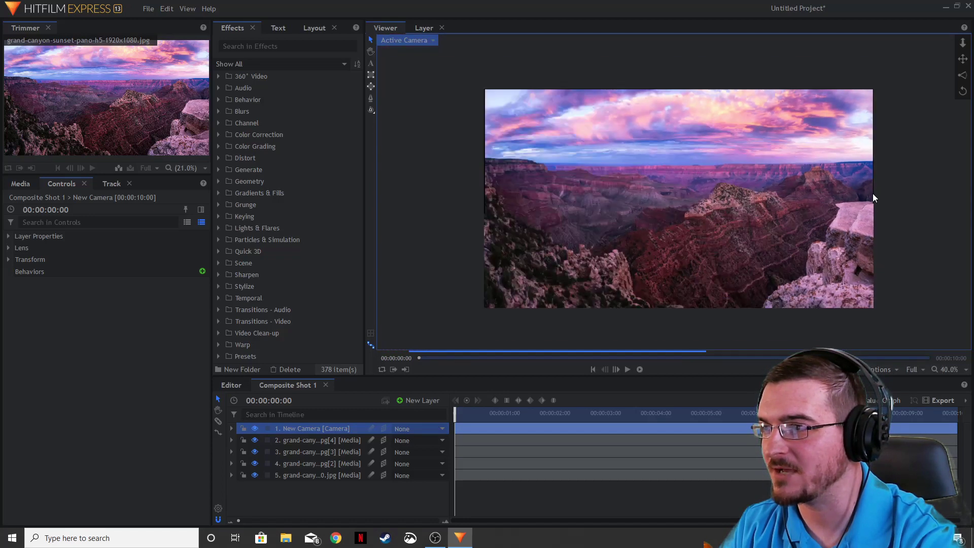
{"action": "scroll", "coordinate": [872, 194], "scroll_direction": "up", "scroll_amount": 1}
{"action": "scroll", "coordinate": [789, 238], "scroll_direction": "down", "scroll_amount": 1}
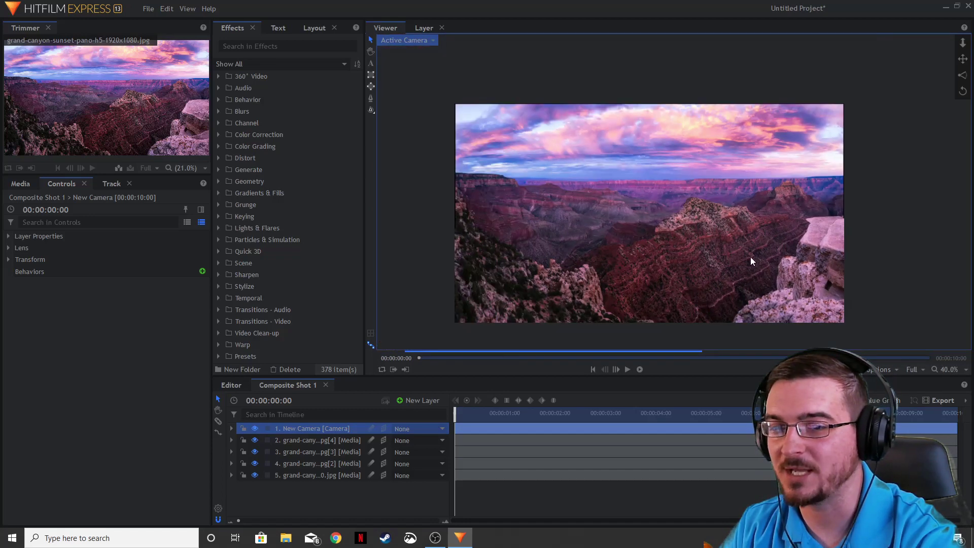
- Nudge the masked jpg[2] layer slightly in the Active Camera view to about X -5.6, Y 1.8
{"action": "left_click", "coordinate": [863, 330]}
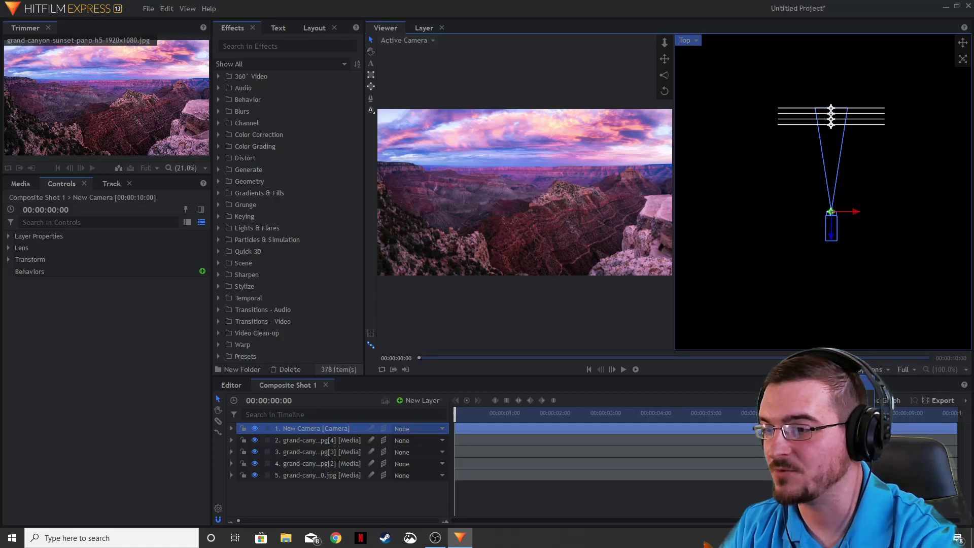
{"action": "scroll", "coordinate": [626, 235], "scroll_direction": "up", "scroll_amount": 1}
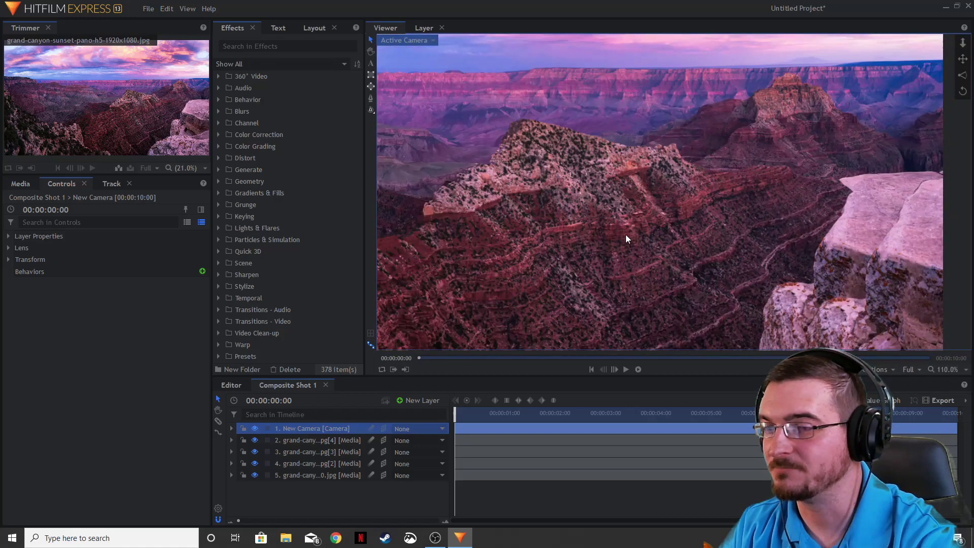
{"action": "scroll", "coordinate": [625, 234], "scroll_direction": "down", "scroll_amount": 3}
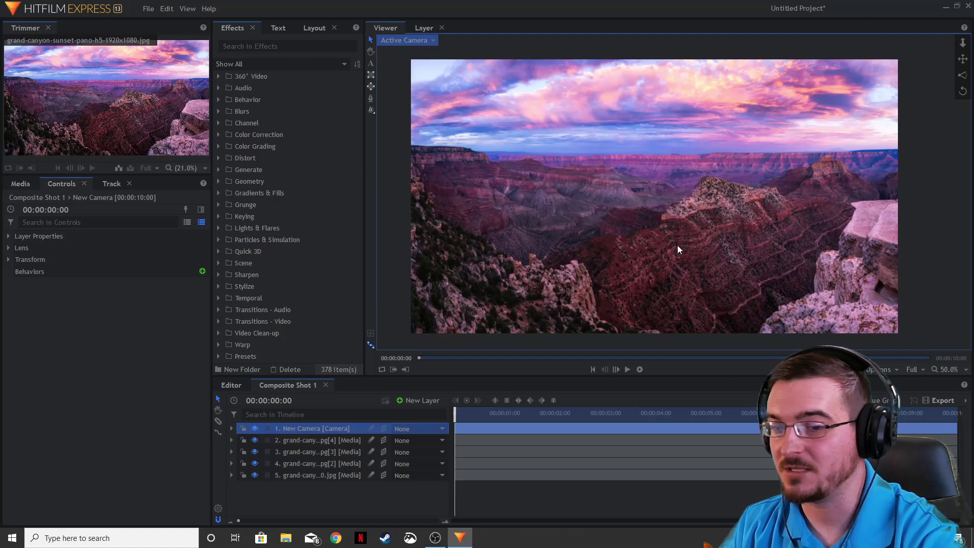
{"action": "left_click", "coordinate": [310, 463]}
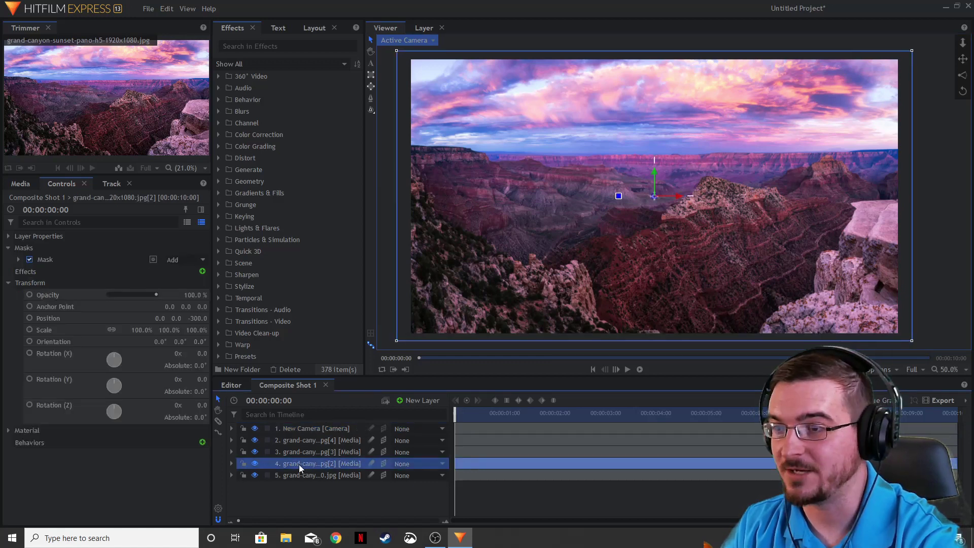
{"action": "mouse_move", "coordinate": [660, 189]}
{"action": "left_mouse_down"}
{"action": "mouse_move", "coordinate": [654, 175]}
{"action": "mouse_move", "coordinate": [659, 166]}
{"action": "mouse_move", "coordinate": [664, 181]}
{"action": "mouse_move", "coordinate": [666, 167]}
{"action": "mouse_move", "coordinate": [677, 195]}
{"action": "left_mouse_up"}
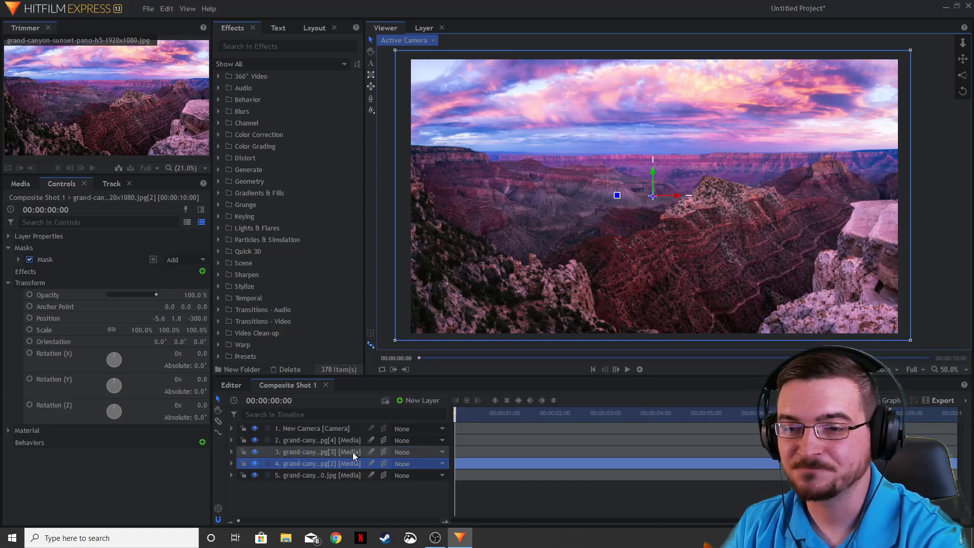
- Move the masked jpg[3] layer in the Active Camera view to about X 106.9, Y 49.9
{"action": "left_click", "coordinate": [314, 452]}
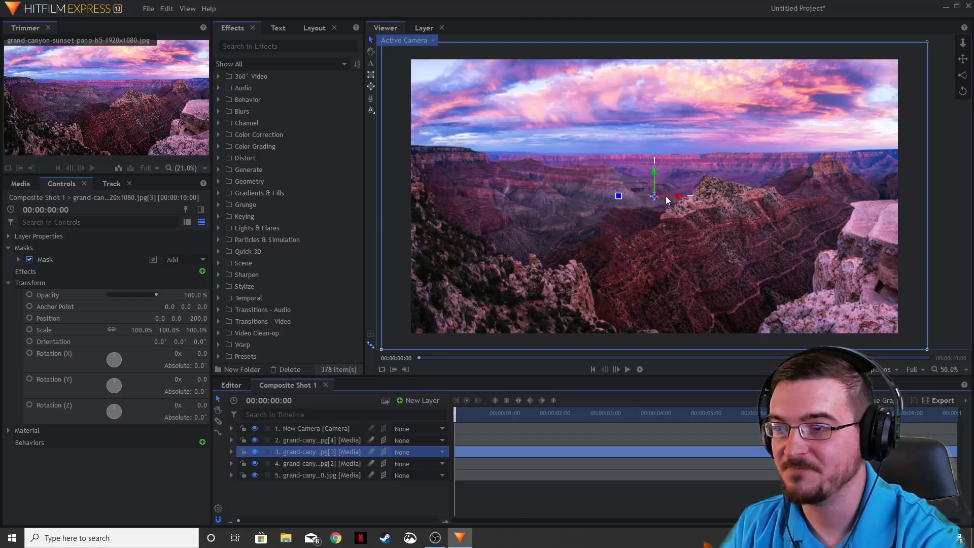
{"action": "left_click_drag", "start_coordinate": [657, 173], "coordinate": [696, 179]}
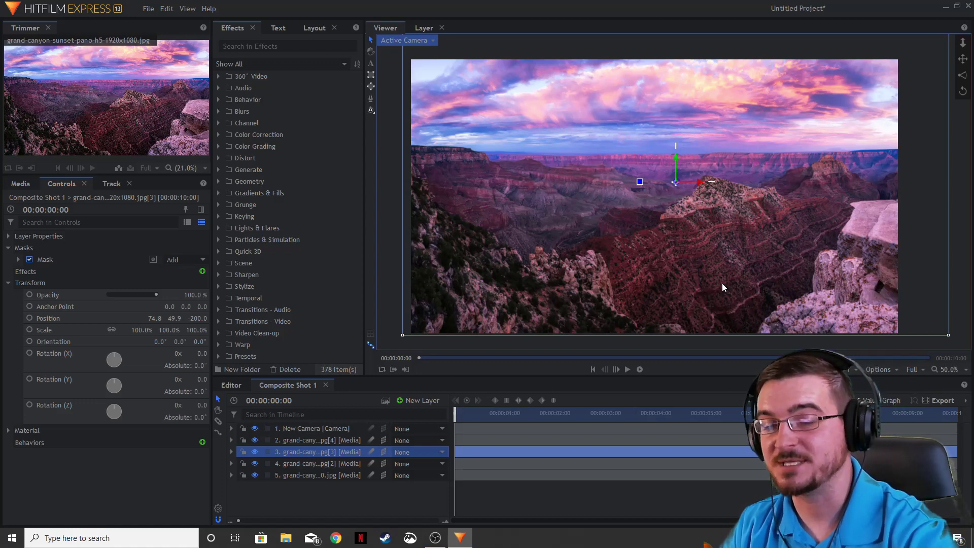
{"action": "left_click", "coordinate": [867, 306]}
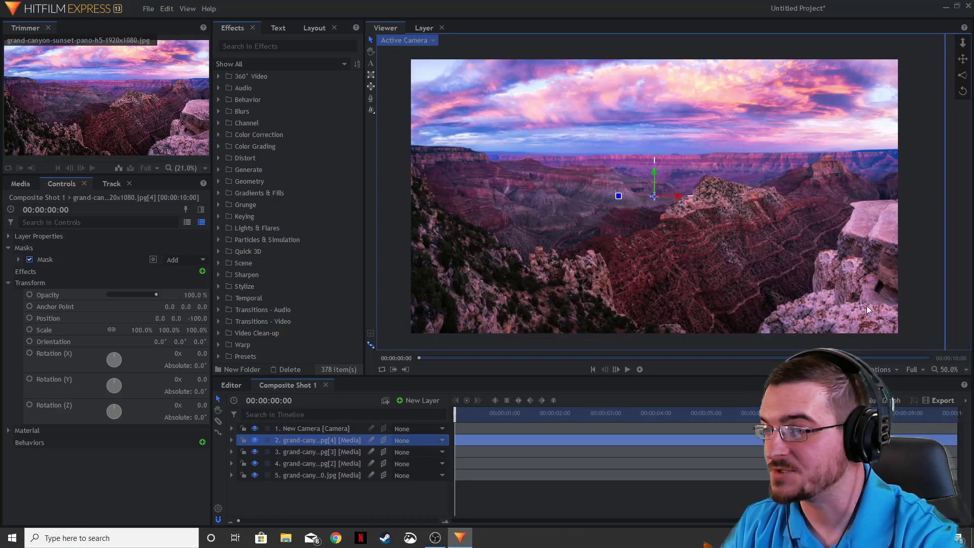
{"action": "left_click", "coordinate": [315, 452]}
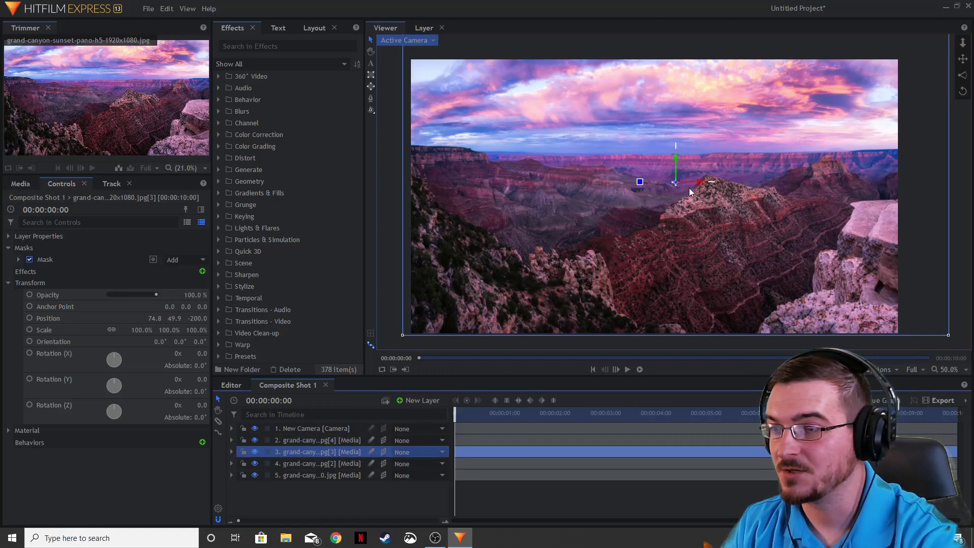
{"action": "left_click_drag", "start_coordinate": [699, 181], "coordinate": [706, 181]}
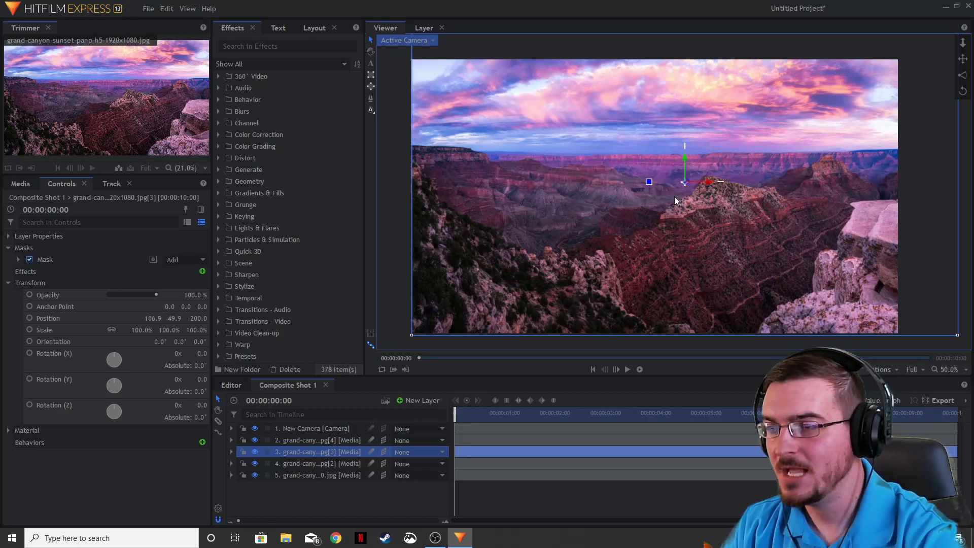
- Move the masked jpg[4] layer in the Active Camera view to about X -134, Y 30.1
{"action": "left_click", "coordinate": [309, 438]}
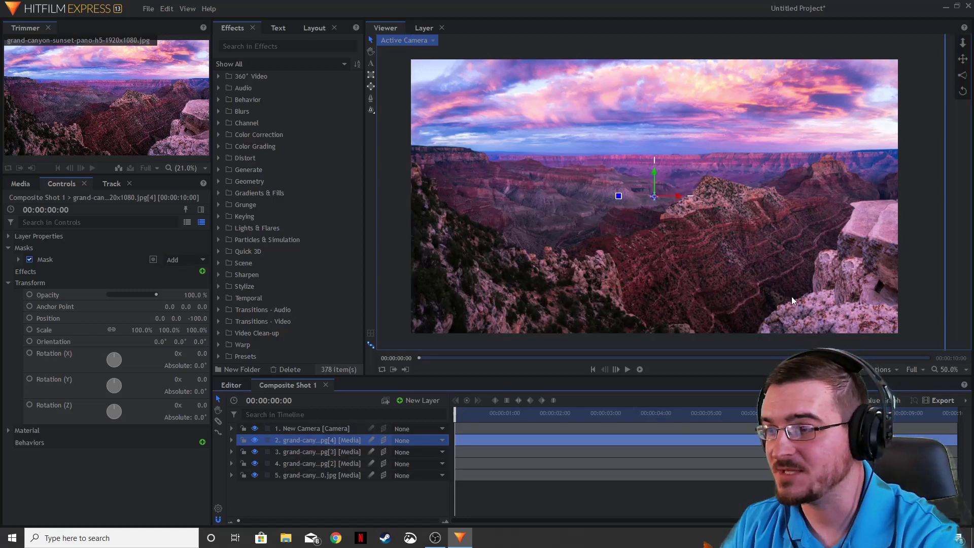
{"action": "left_click_drag", "start_coordinate": [678, 196], "coordinate": [641, 187]}
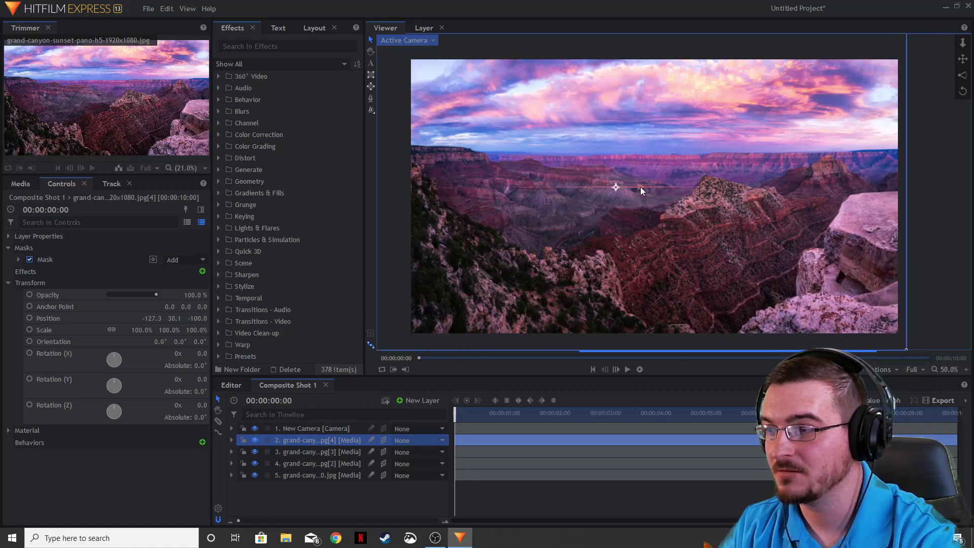
{"action": "left_click", "coordinate": [639, 188]}
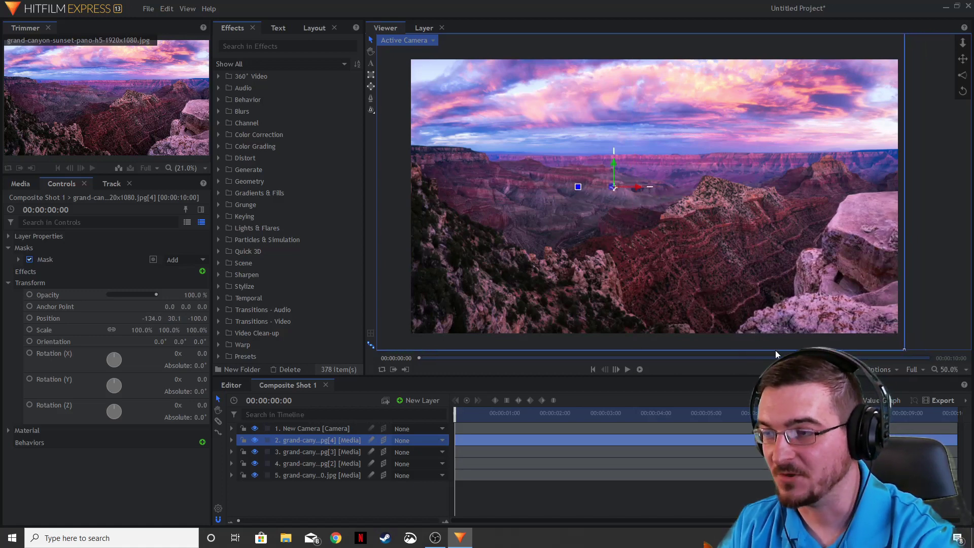
- Keyframe the New Camera's Position at 00:00:00:00 and push it in to about Z 1063.4 at 00:00:09:49
{"action": "left_click", "coordinate": [32, 285]}
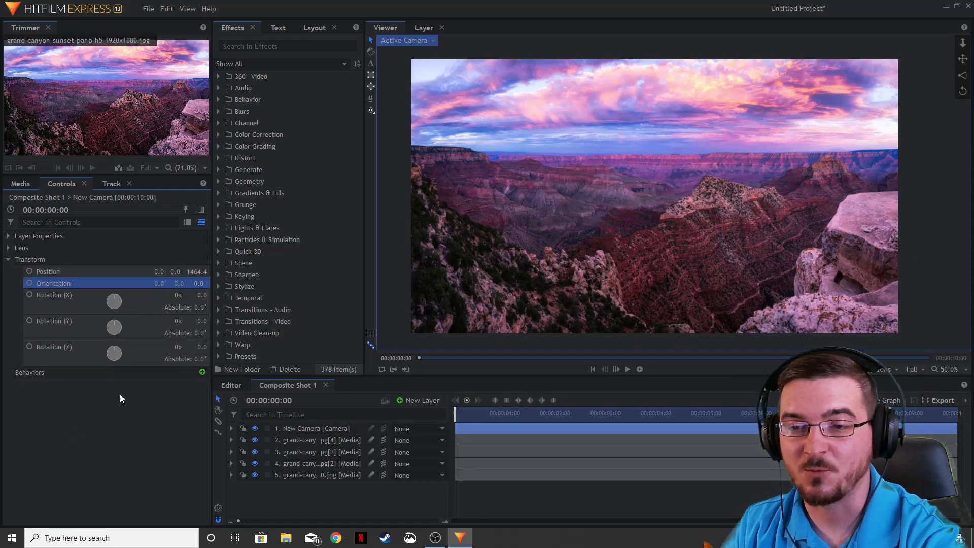
{"action": "left_click", "coordinate": [307, 430]}
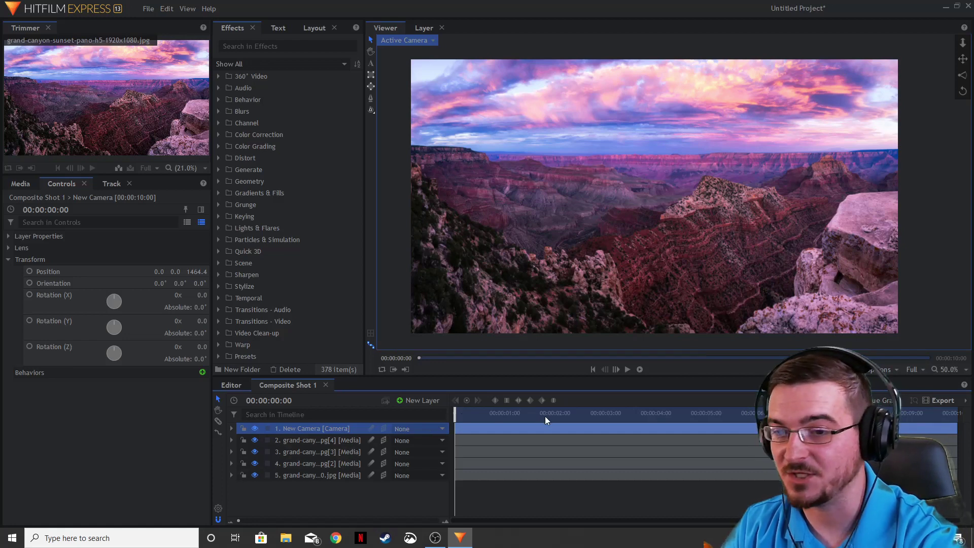
{"action": "left_click", "coordinate": [31, 271]}
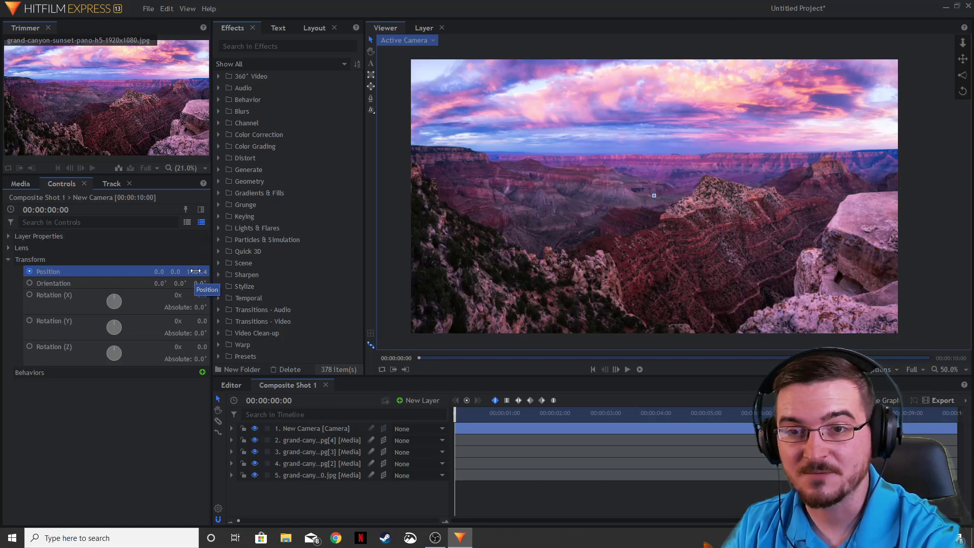
{"action": "left_click_drag", "start_coordinate": [452, 412], "coordinate": [956, 412]}
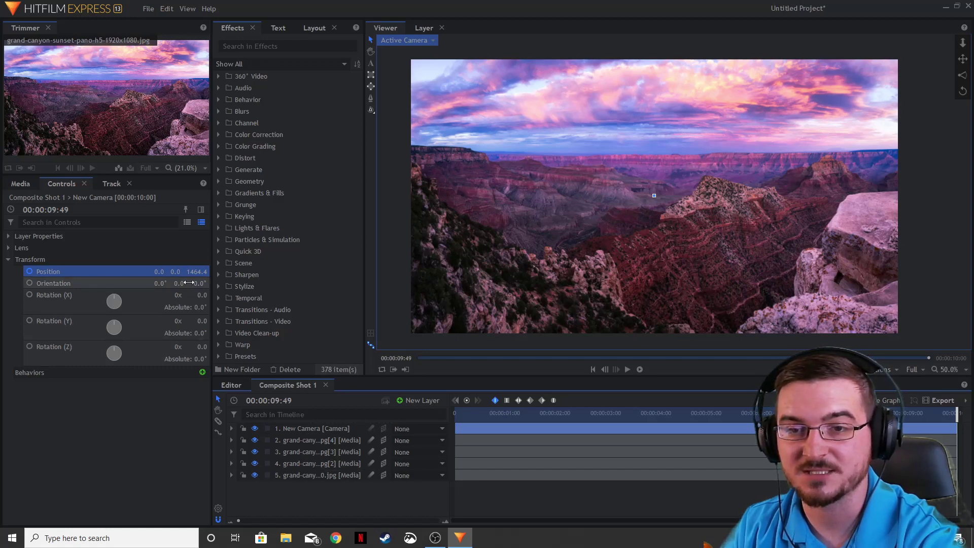
{"action": "left_click_drag", "start_coordinate": [195, 273], "coordinate": [149, 273]}
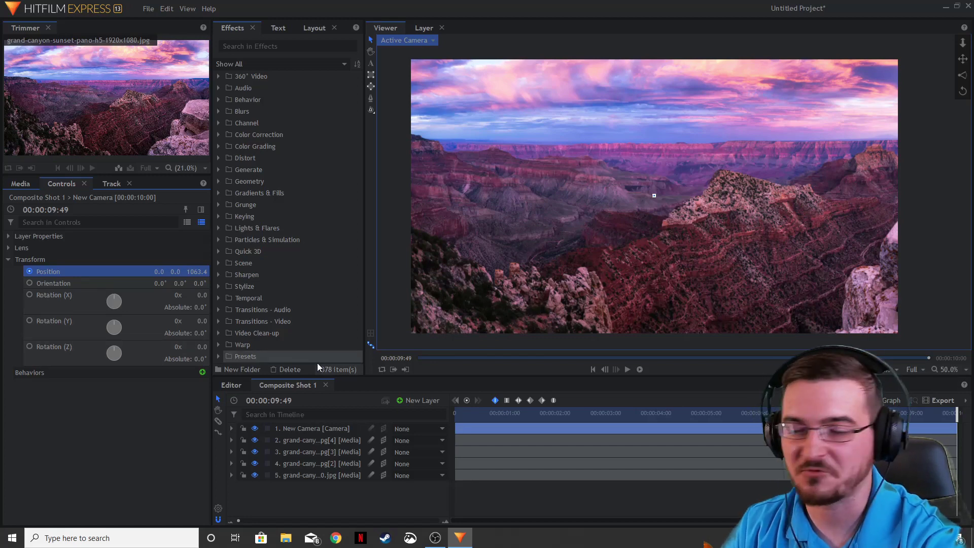
- Scrub through the timeline to preview the camera push-in and return the playhead to 00:00:00:00
{"action": "left_click_drag", "start_coordinate": [590, 357], "coordinate": [713, 357]}
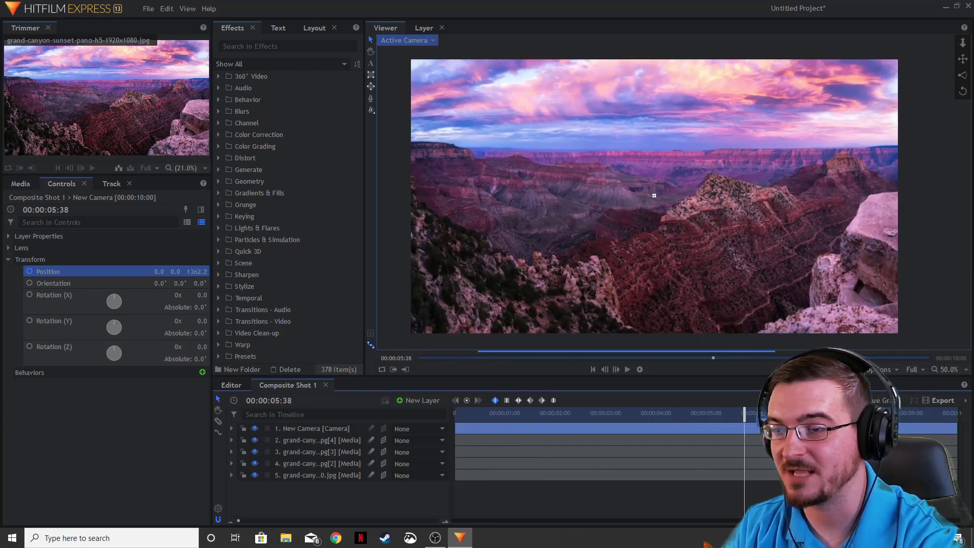
{"action": "left_click_drag", "start_coordinate": [744, 412], "coordinate": [451, 414]}
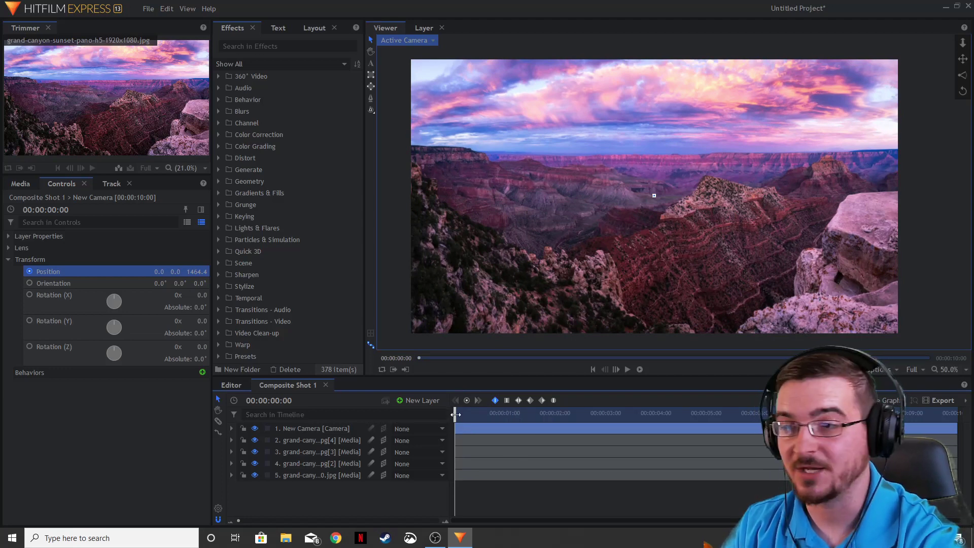
{"action": "mouse_move", "coordinate": [455, 415]}
{"action": "left_mouse_down"}
{"action": "mouse_move", "coordinate": [735, 421]}
{"action": "mouse_move", "coordinate": [455, 415]}
{"action": "left_mouse_up"}
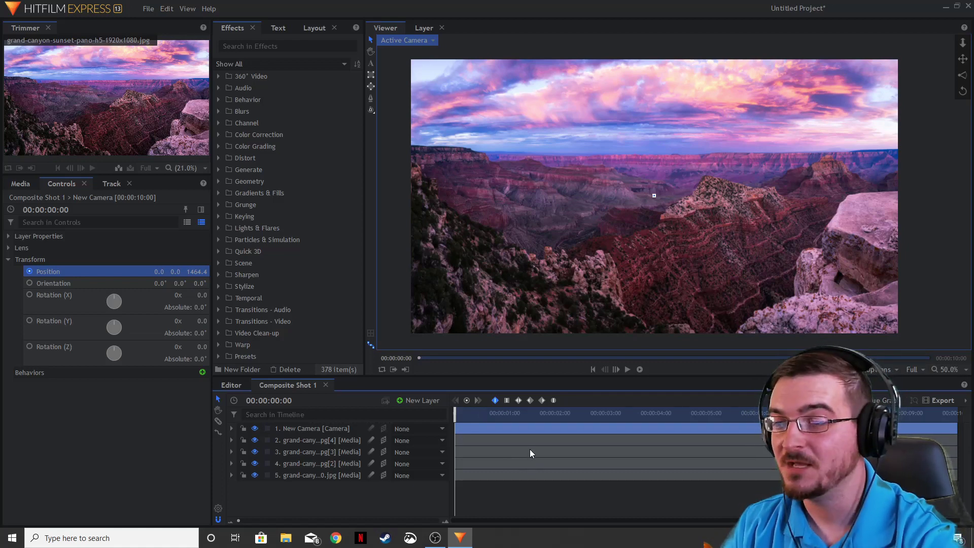
- Examine the jpg[4] layer's placement relative to the camera in side-by-side Active Camera and Top views
{"action": "left_click", "coordinate": [330, 439]}
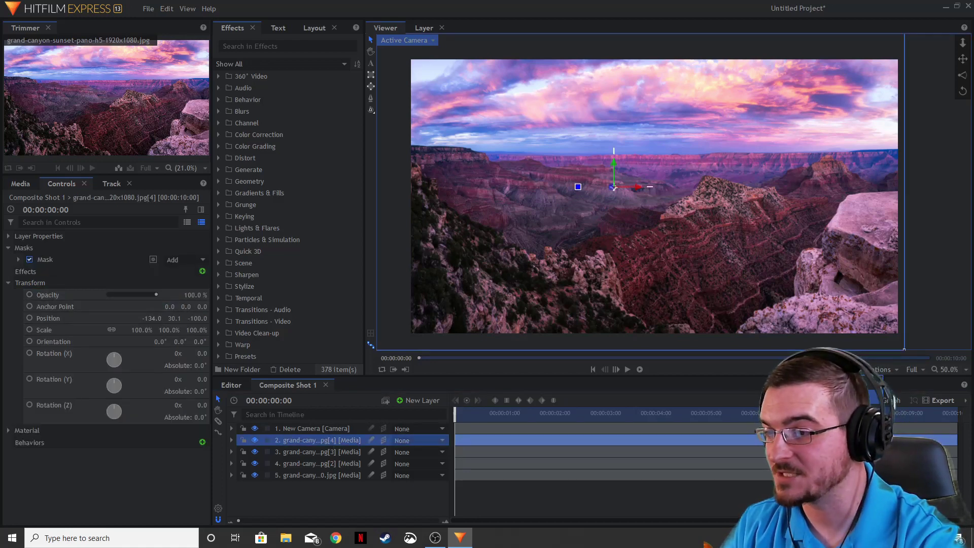
{"action": "left_click", "coordinate": [711, 282]}
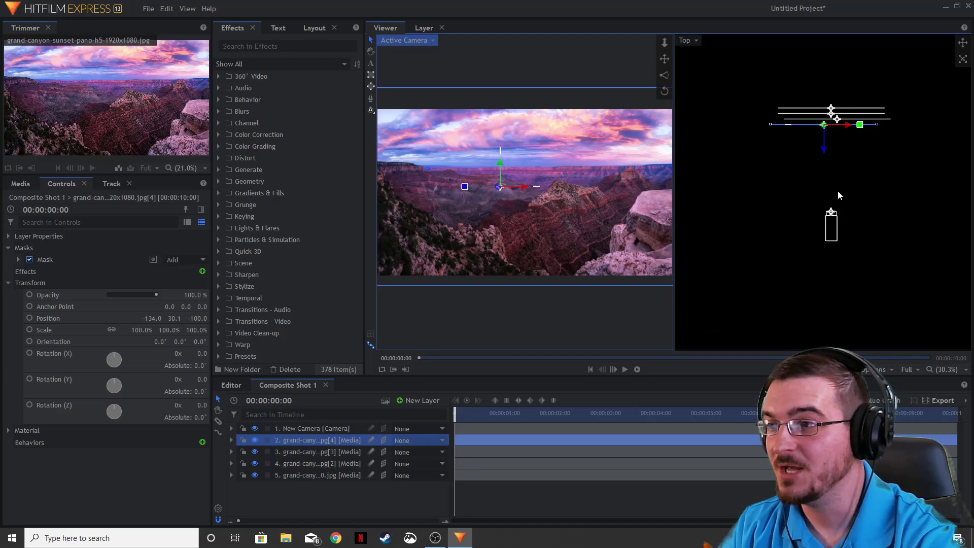
{"action": "scroll", "coordinate": [838, 128], "scroll_direction": "up", "scroll_amount": 5}
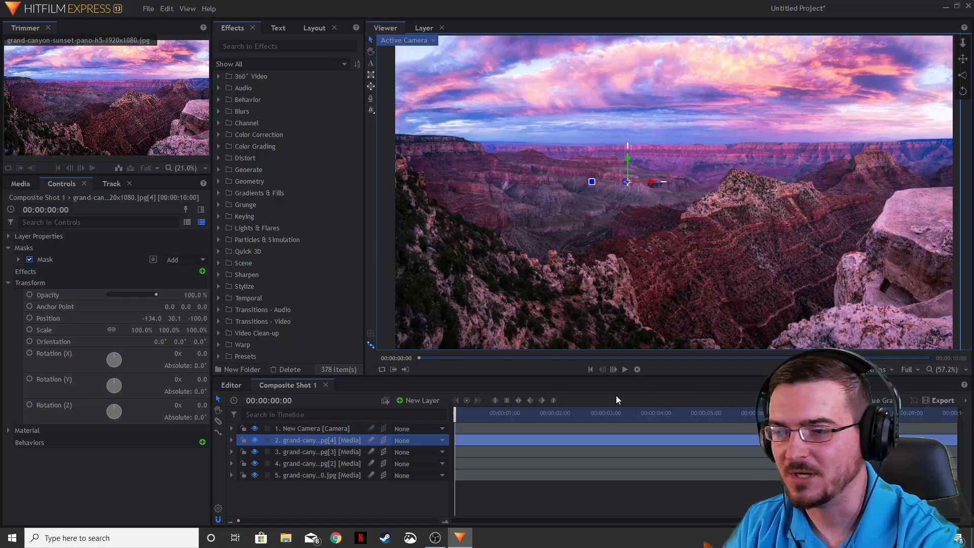
- Play back the composite shot in the Active Camera view, stop near the end, and rewind to the start
{"action": "left_click", "coordinate": [625, 370]}
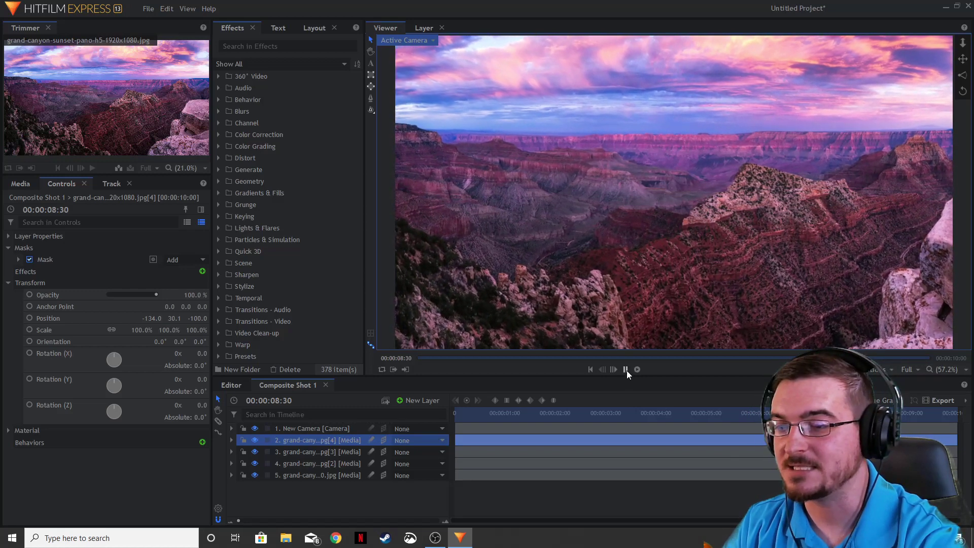
{"action": "left_click", "coordinate": [626, 370]}
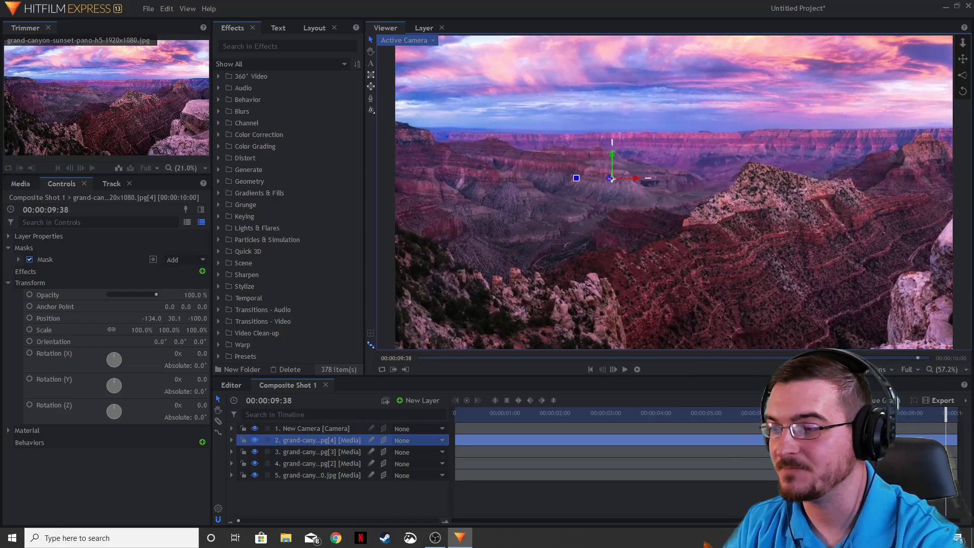
{"action": "left_click_drag", "start_coordinate": [946, 413], "coordinate": [450, 408]}
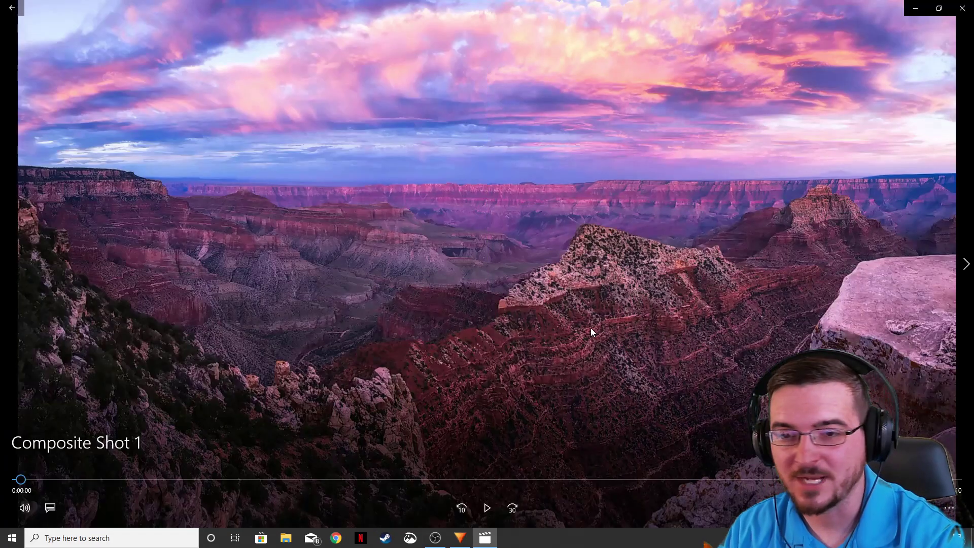
- Play the exported Composite Shot 1 video in the media player
{"action": "left_click", "coordinate": [488, 506]}
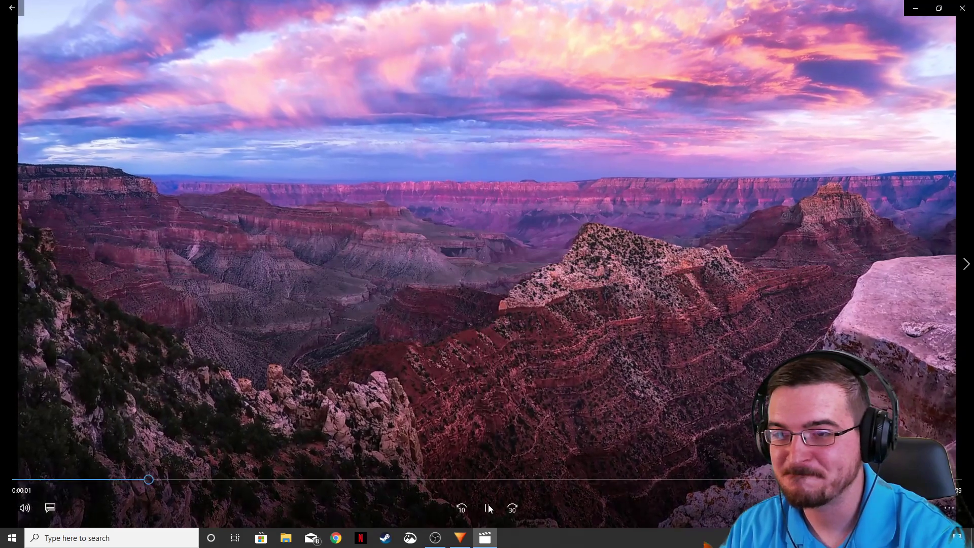